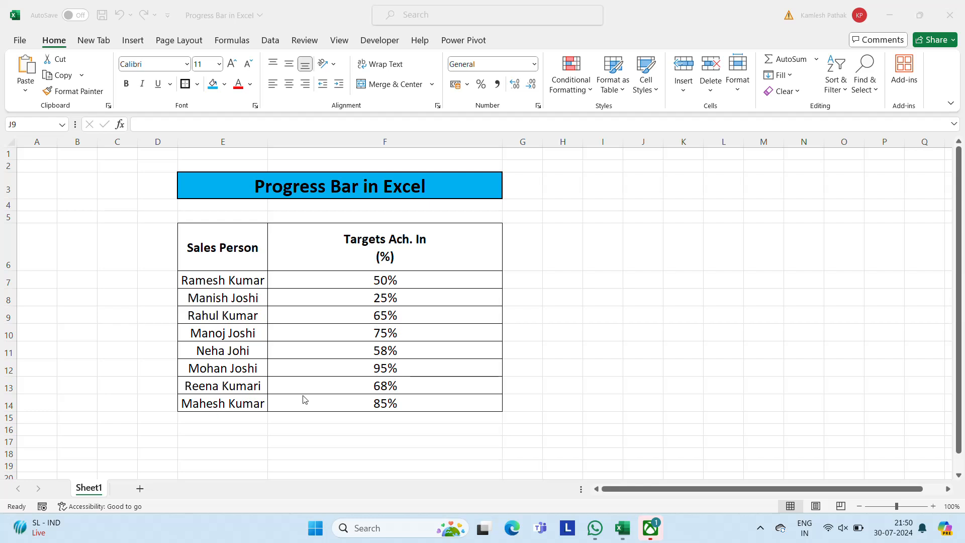
Step: Look over the Sales Person and Targets Ach. In (%) columns of the table
{"action": "left_click", "coordinate": [218, 245]}
{"action": "left_click", "coordinate": [218, 244]}
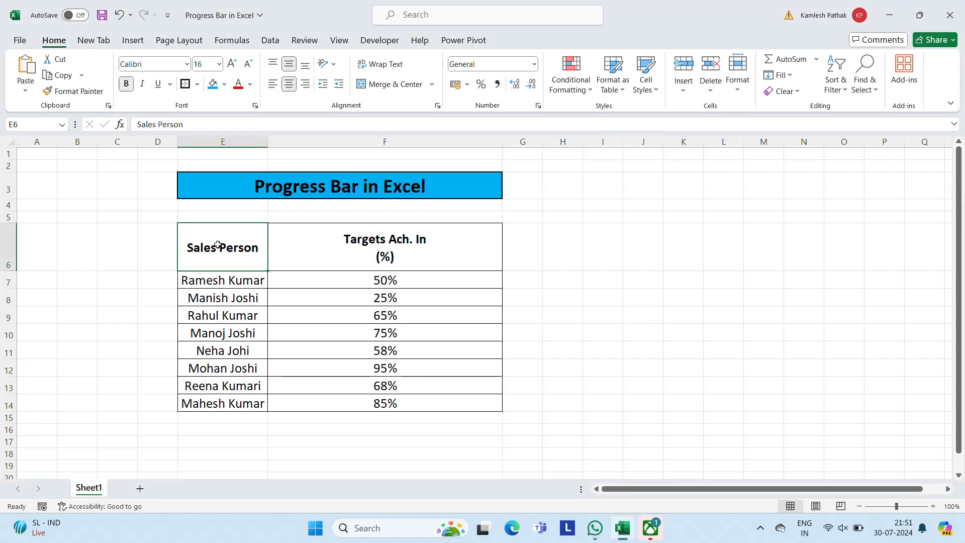
{"action": "left_click", "coordinate": [384, 249]}
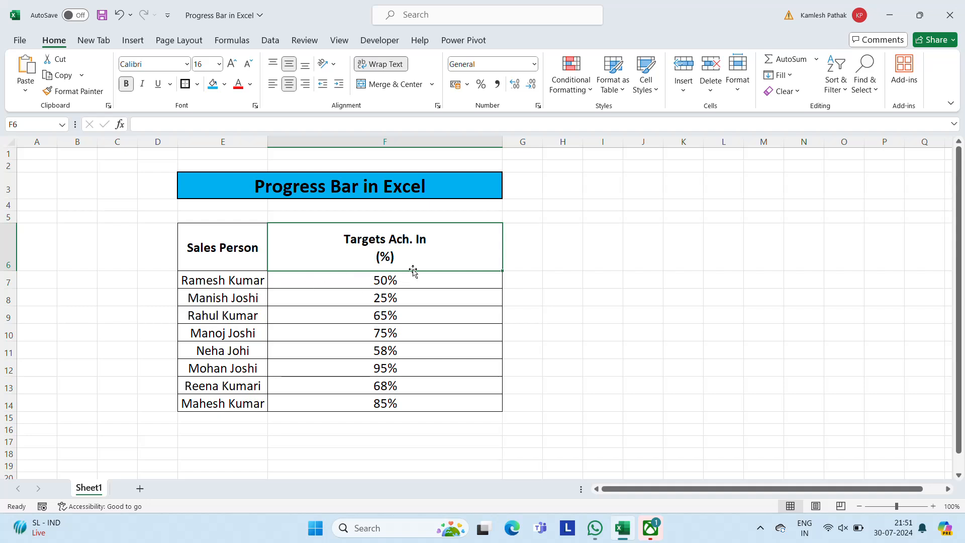
{"action": "left_click", "coordinate": [370, 282]}
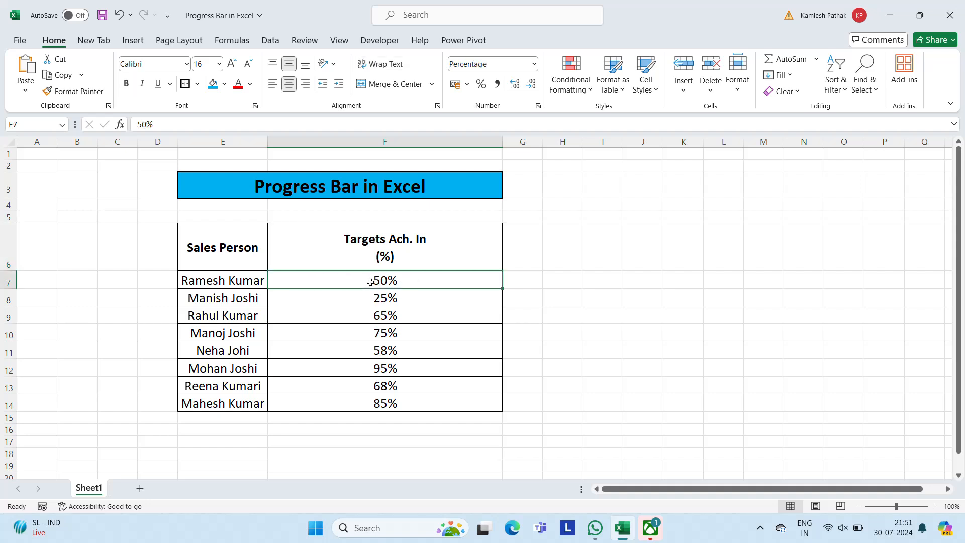
{"action": "left_click", "coordinate": [393, 294]}
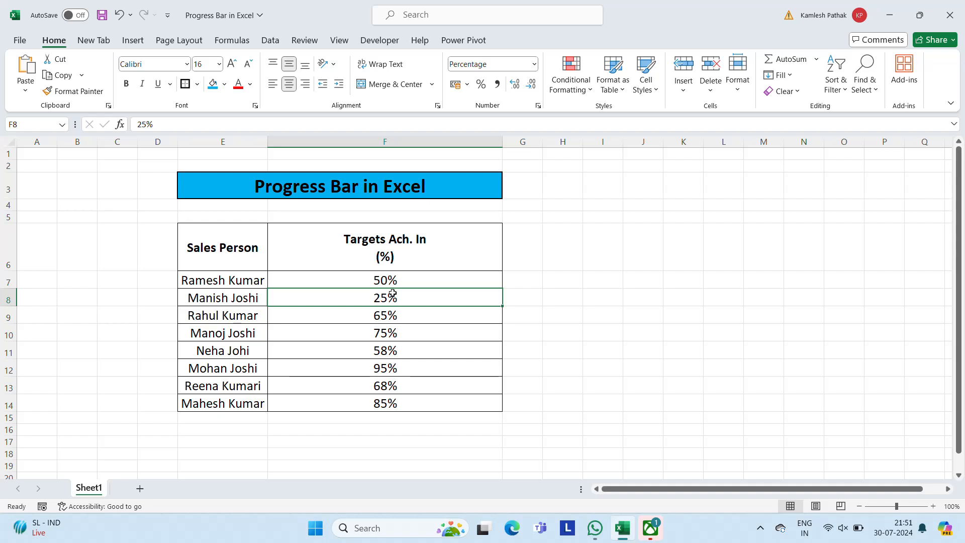
{"action": "left_click", "coordinate": [373, 317]}
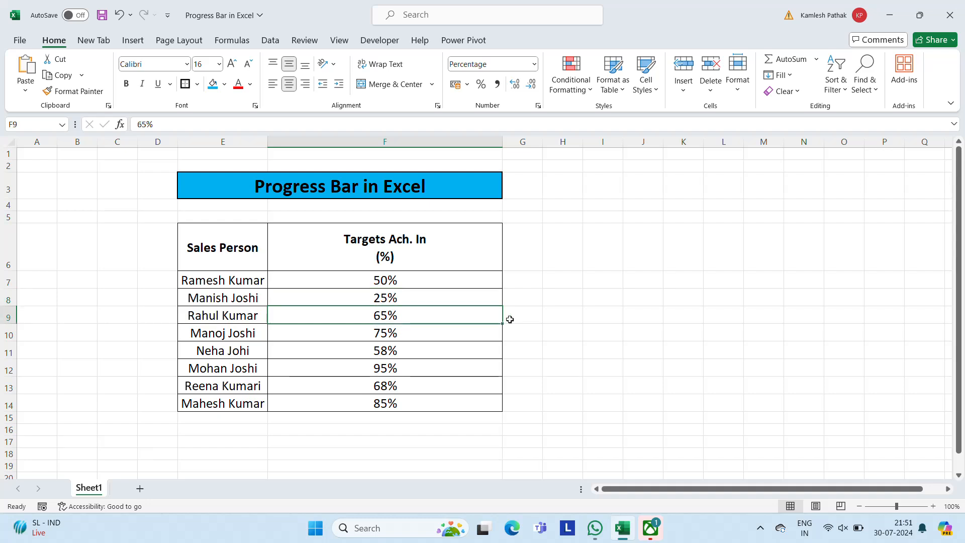
{"action": "left_click", "coordinate": [393, 333]}
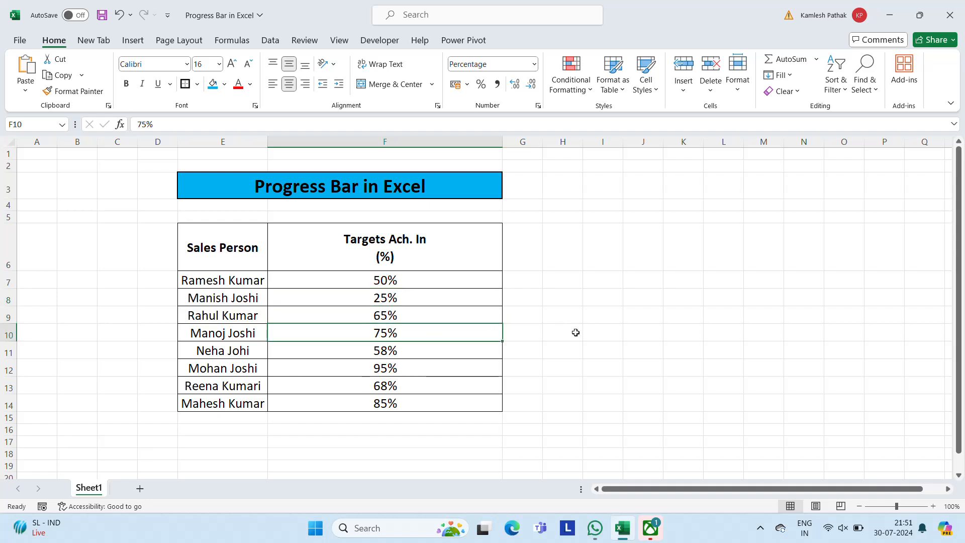
{"action": "left_click", "coordinate": [481, 273]}
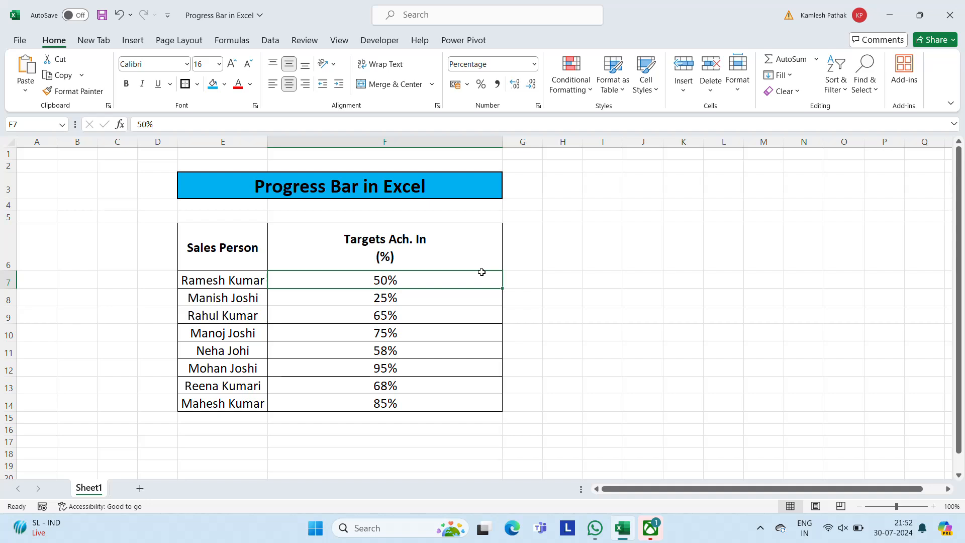
Step: Insert a 3-D clustered bar chart from the whole sales table, headers included (E6:F14)
{"action": "left_click", "coordinate": [237, 259]}
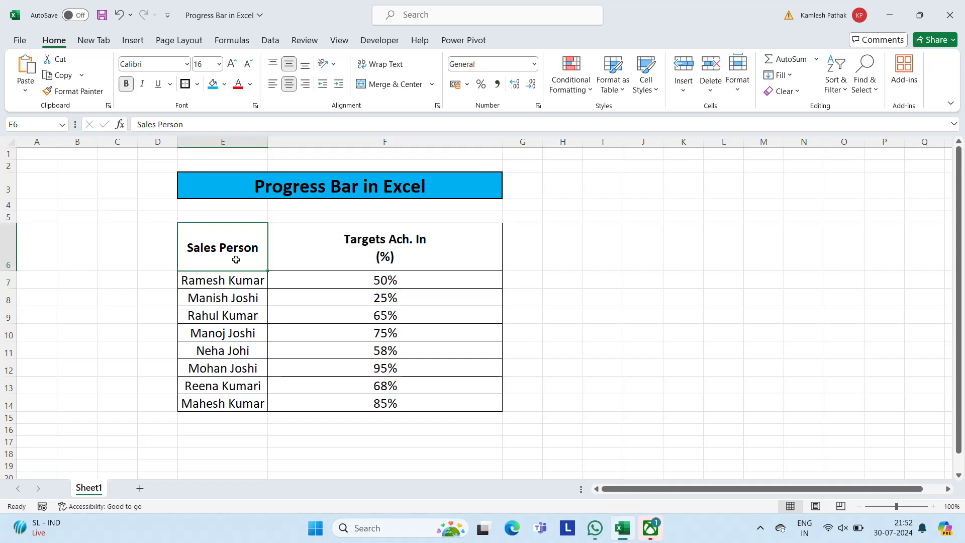
{"action": "key", "text": "shift+Right"}
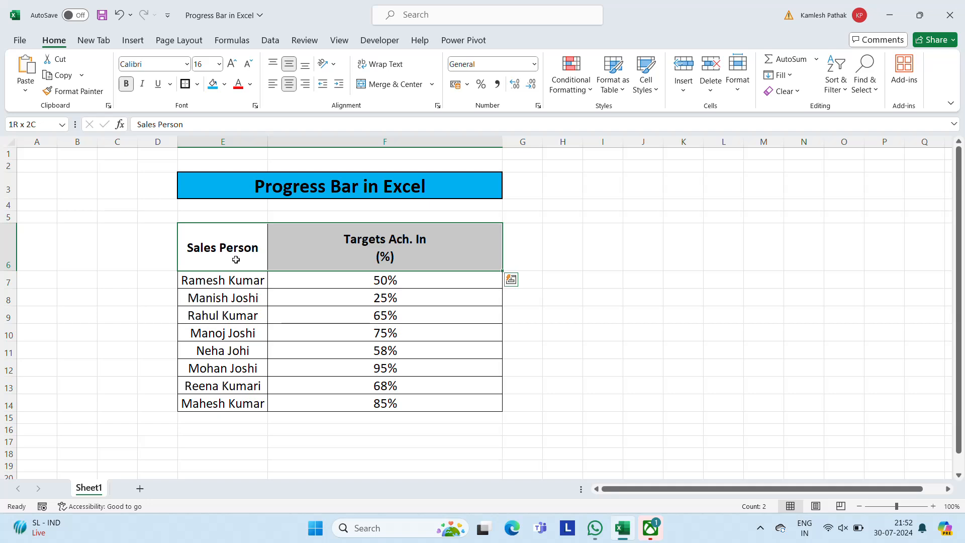
{"action": "key", "text": "ctrl+shift+Down"}
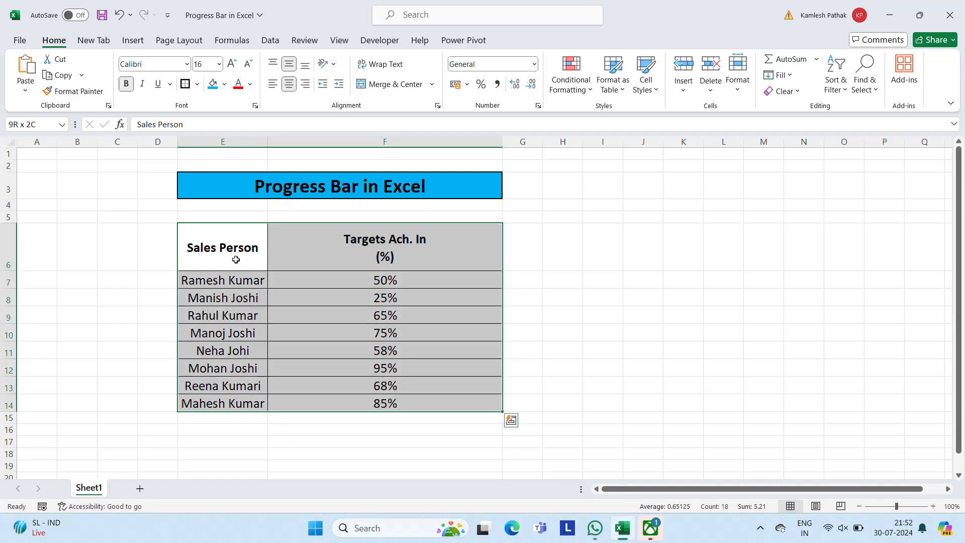
{"action": "left_click", "coordinate": [133, 43]}
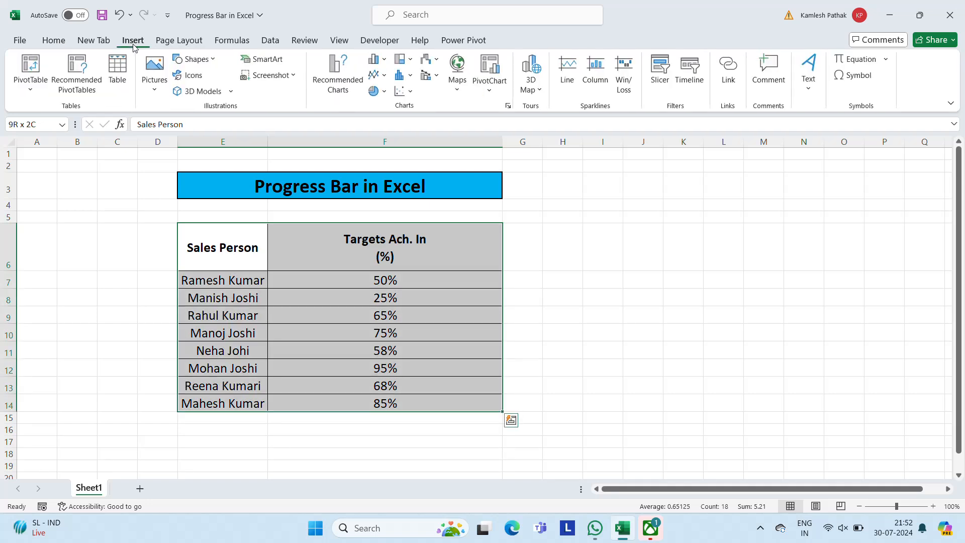
{"action": "left_click", "coordinate": [384, 61]}
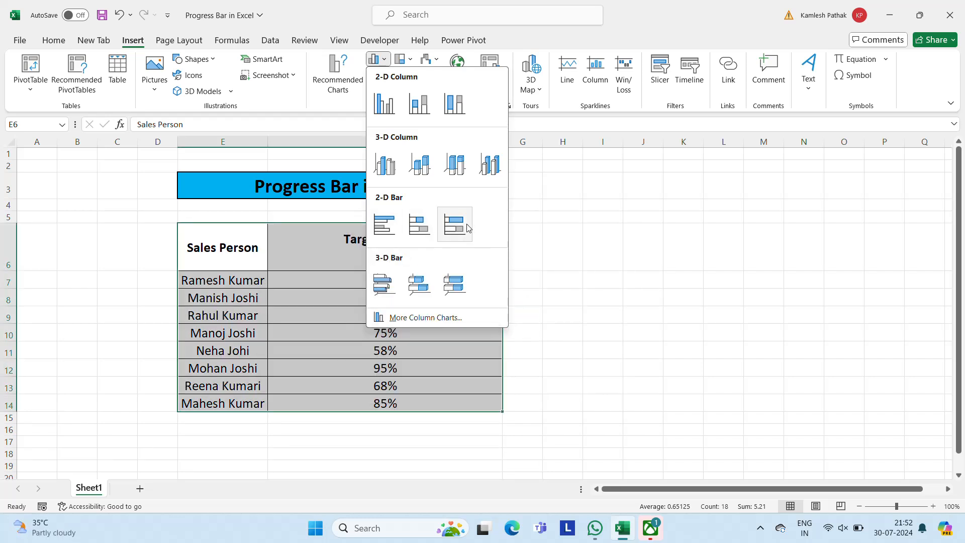
{"action": "left_click", "coordinate": [394, 287]}
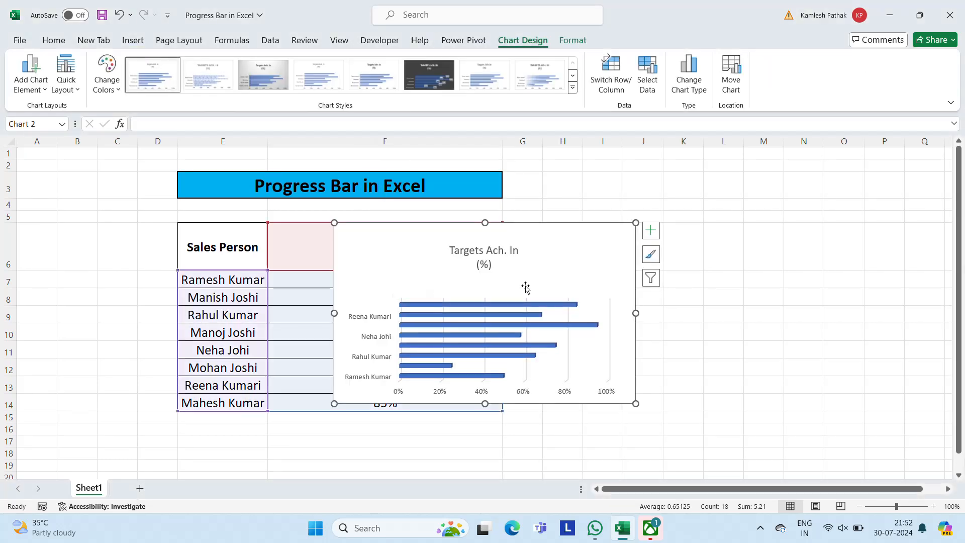
Step: Move the bar chart to the empty area beside the table and enlarge it in height and width
{"action": "left_click_drag", "start_coordinate": [432, 236], "coordinate": [645, 176]}
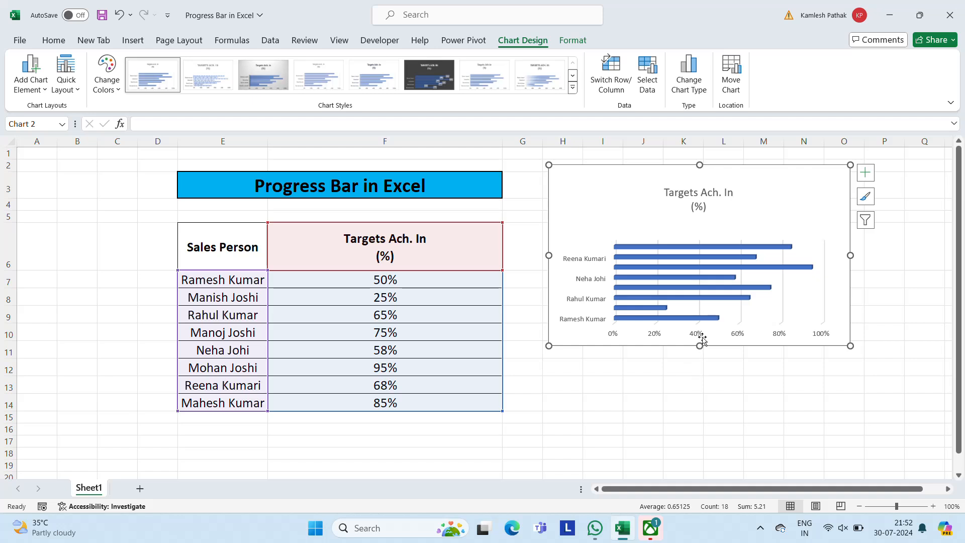
{"action": "left_click_drag", "start_coordinate": [700, 346], "coordinate": [697, 441]}
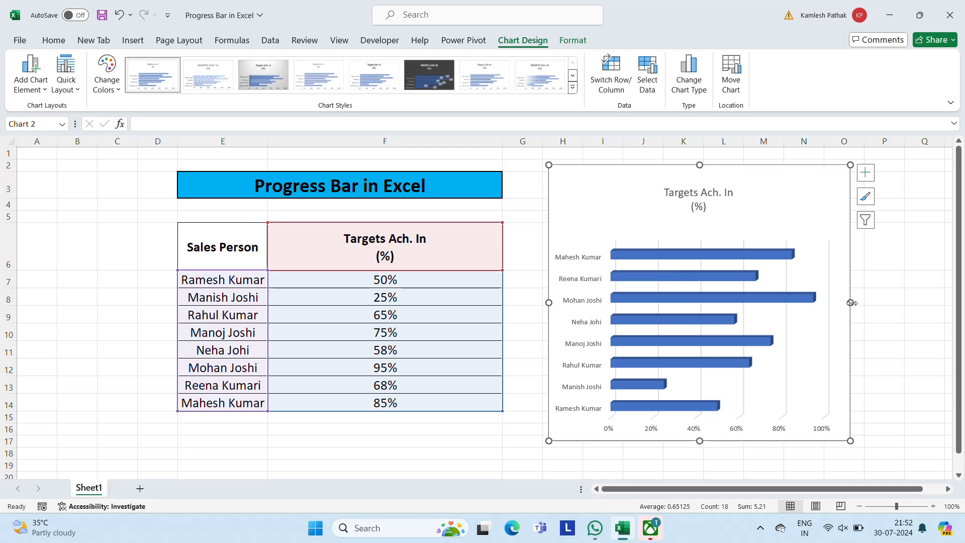
{"action": "left_click_drag", "start_coordinate": [854, 301], "coordinate": [916, 302]}
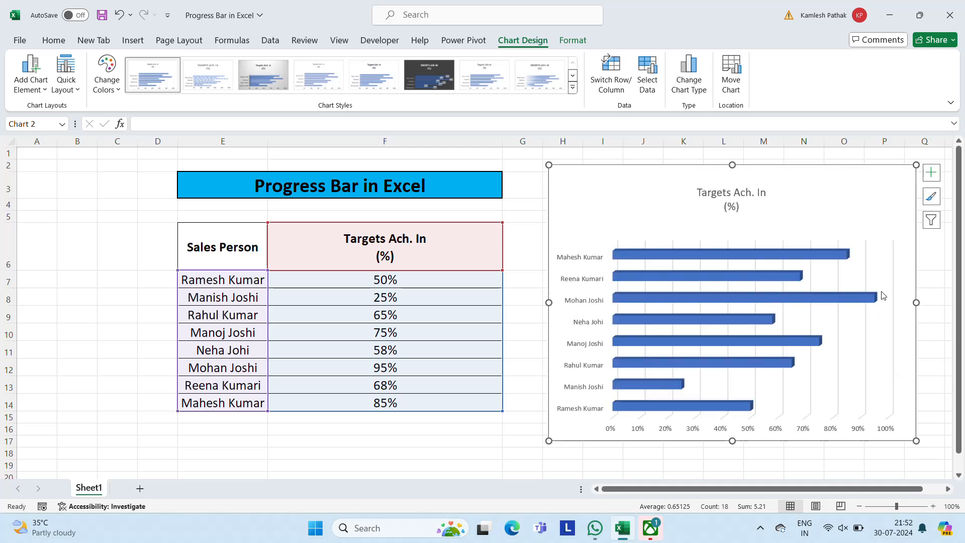
{"action": "mouse_move", "coordinate": [854, 301]}
Step: Add data labels to the bar chart and try out several chart styles, ending on the first style
{"action": "left_click", "coordinate": [931, 174]}
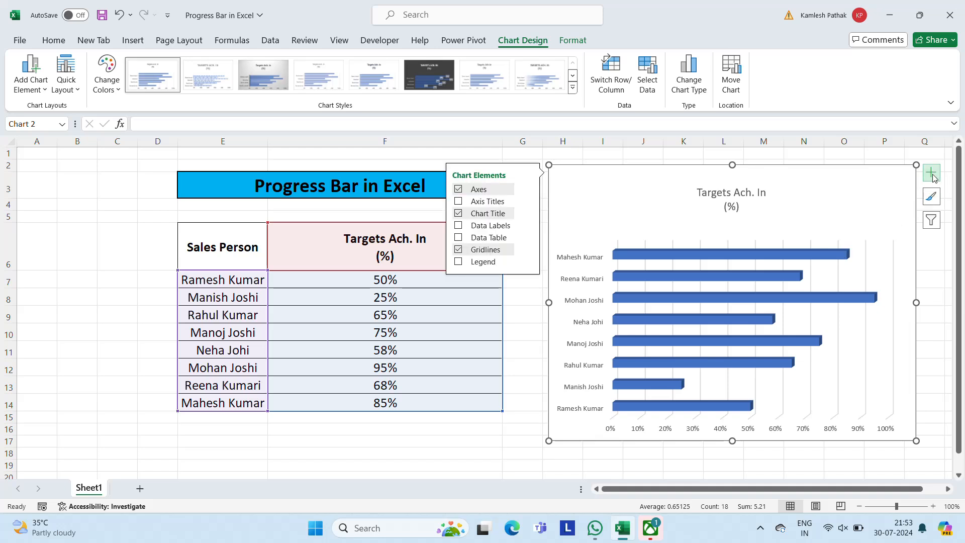
{"action": "left_click", "coordinate": [458, 227]}
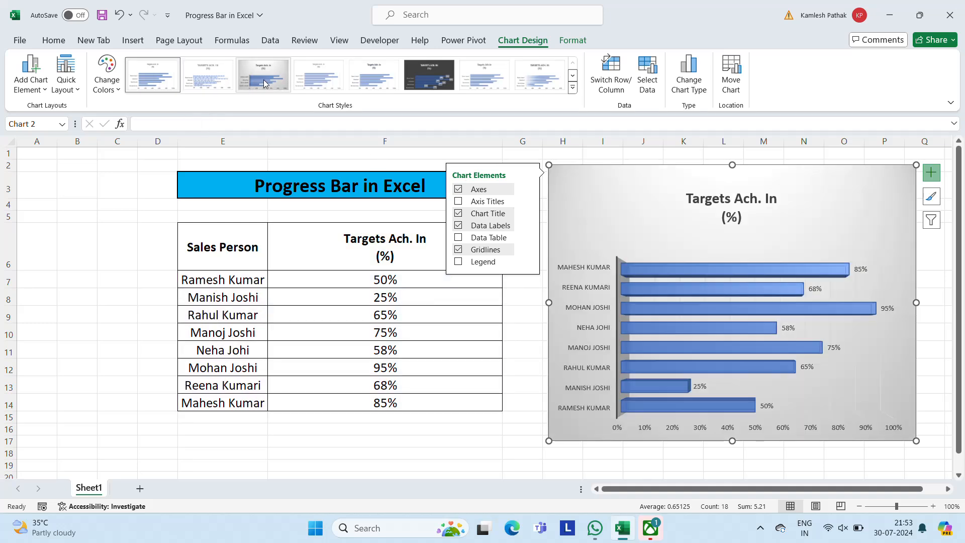
{"action": "left_click", "coordinate": [264, 79]}
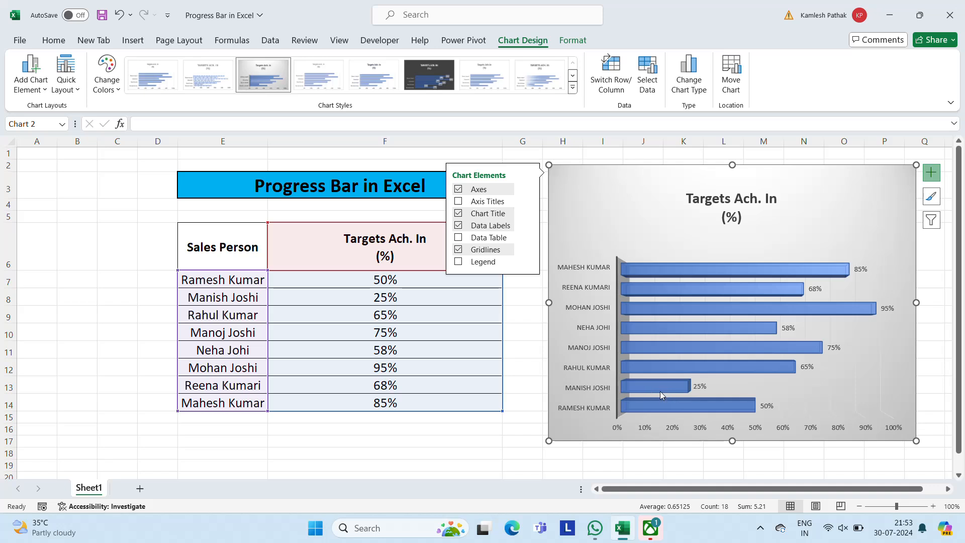
{"action": "mouse_move", "coordinate": [679, 394]}
{"action": "left_click", "coordinate": [430, 85]}
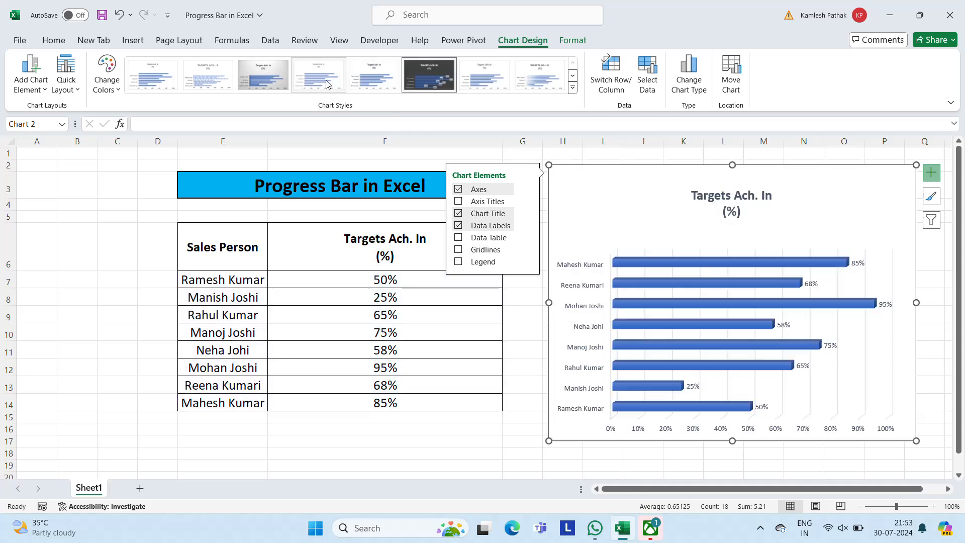
{"action": "left_click", "coordinate": [328, 84]}
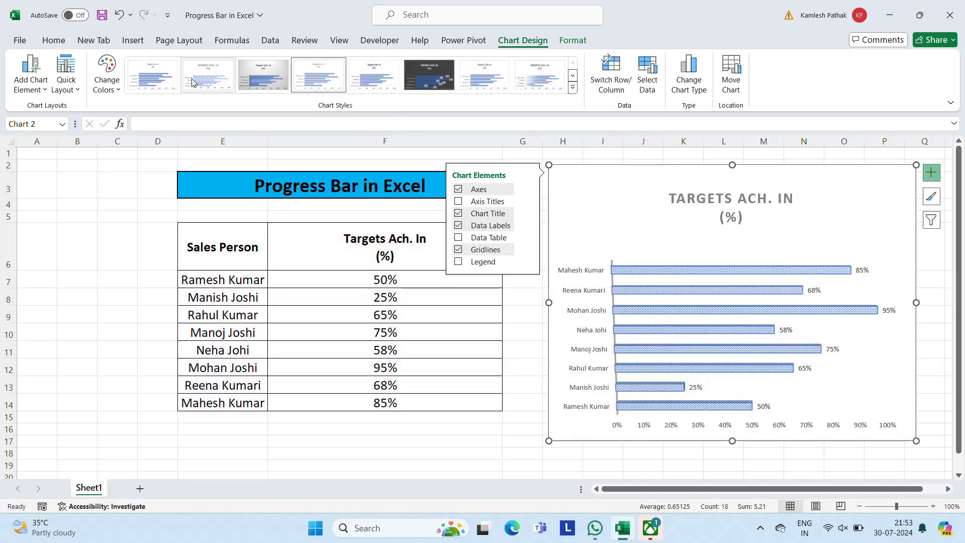
{"action": "left_click", "coordinate": [193, 82]}
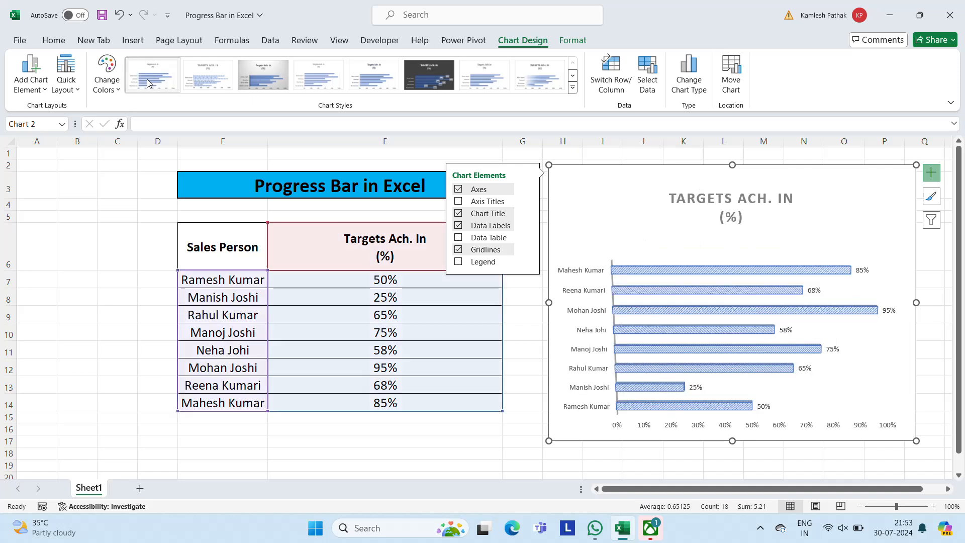
{"action": "left_click", "coordinate": [149, 83]}
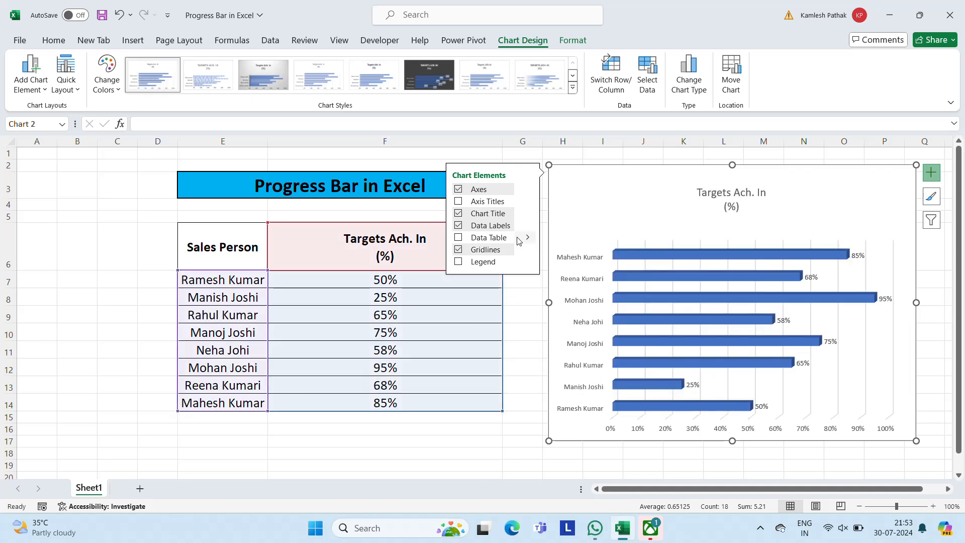
Step: Change the chart's data labels to data callouts and enlarge the chart in width and height
{"action": "left_click", "coordinate": [528, 226]}
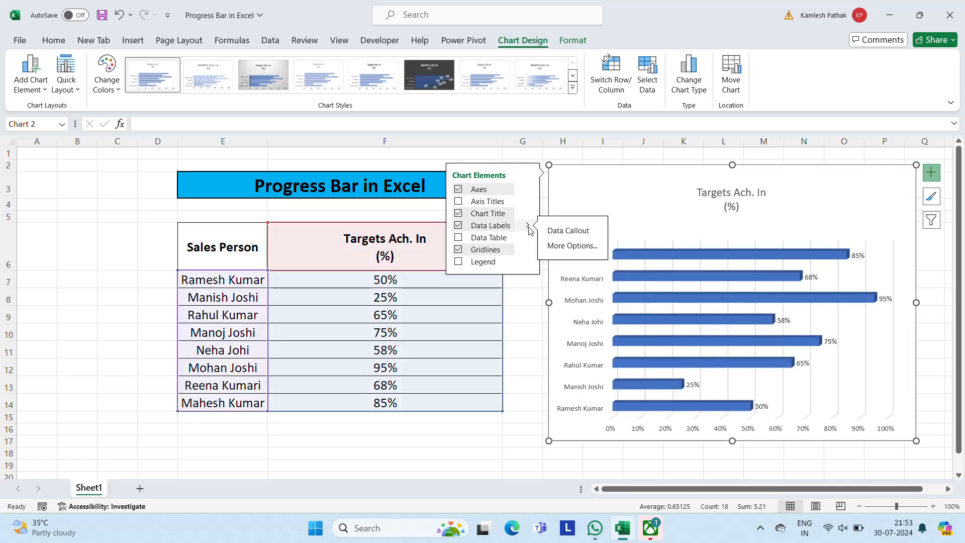
{"action": "left_click", "coordinate": [563, 245]}
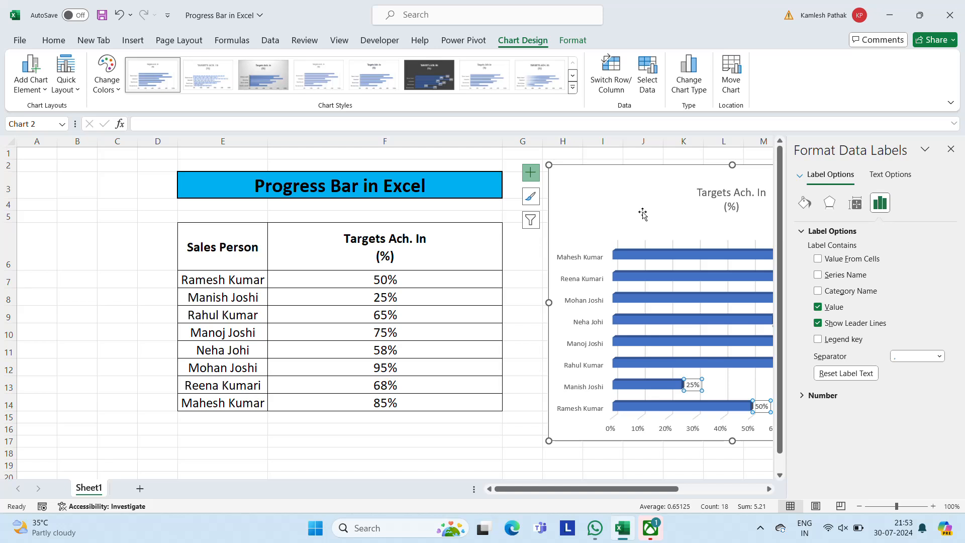
{"action": "left_click", "coordinate": [952, 149]}
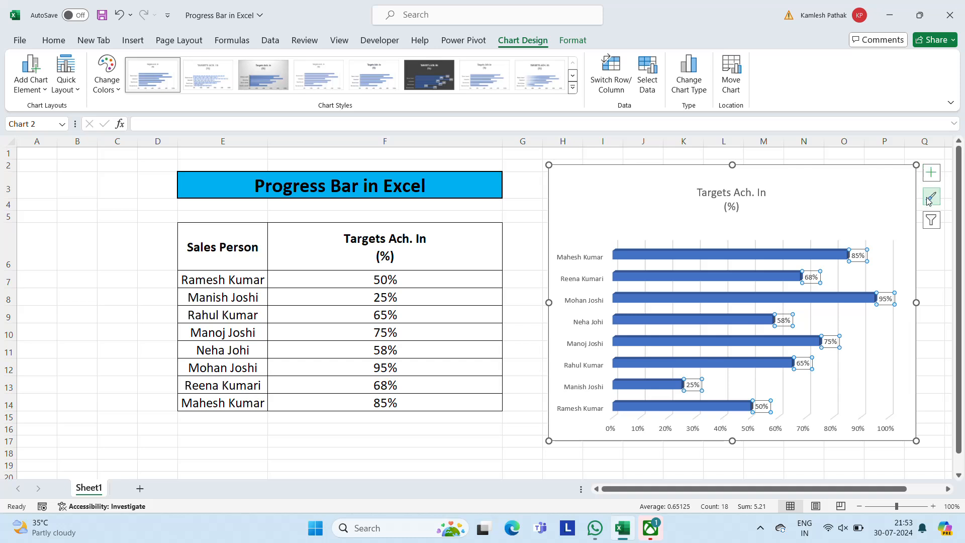
{"action": "left_click", "coordinate": [931, 176]}
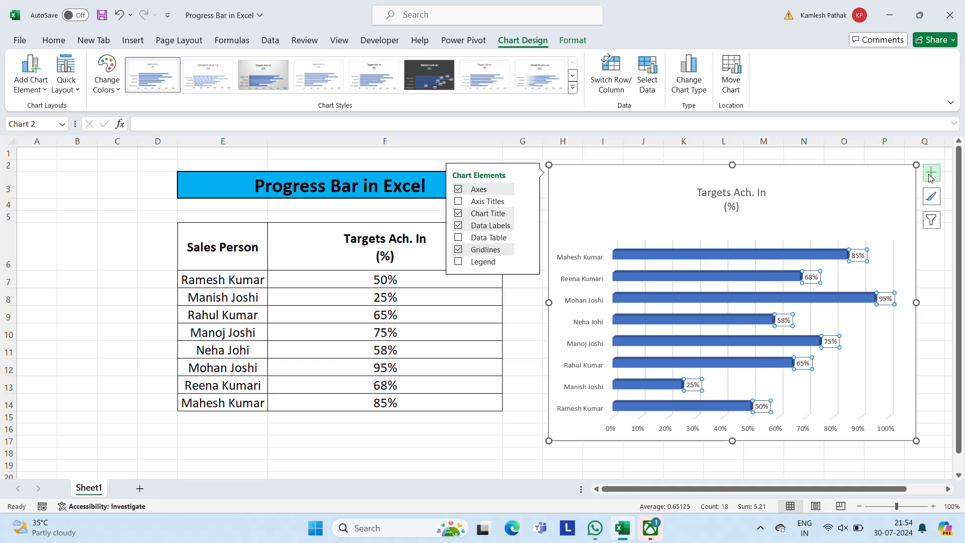
{"action": "left_click", "coordinate": [528, 227]}
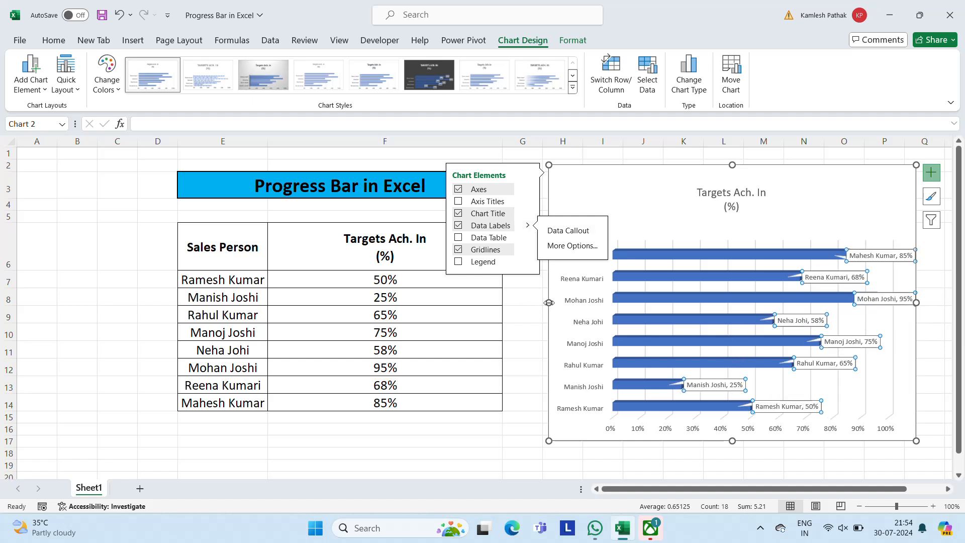
{"action": "left_click_drag", "start_coordinate": [549, 302], "coordinate": [520, 302]}
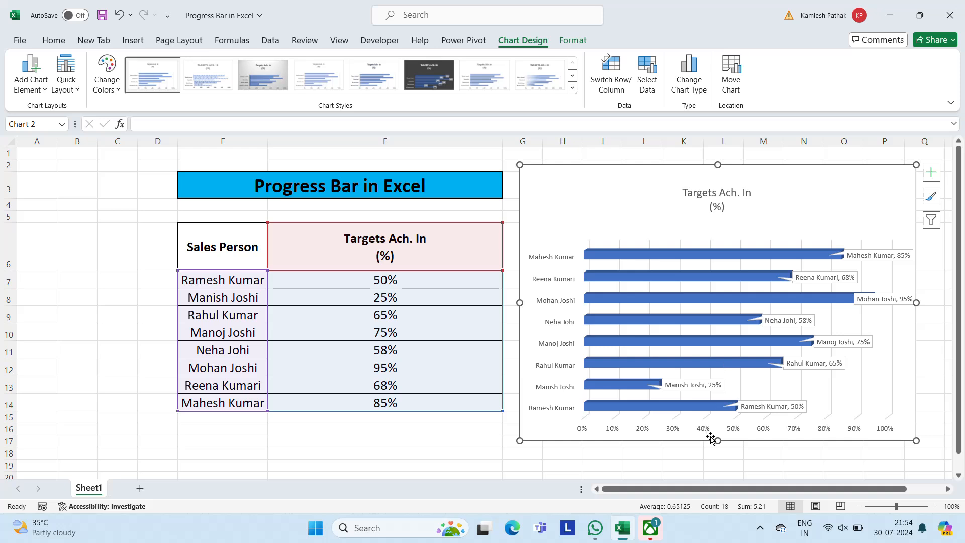
{"action": "left_click_drag", "start_coordinate": [718, 440], "coordinate": [718, 476]}
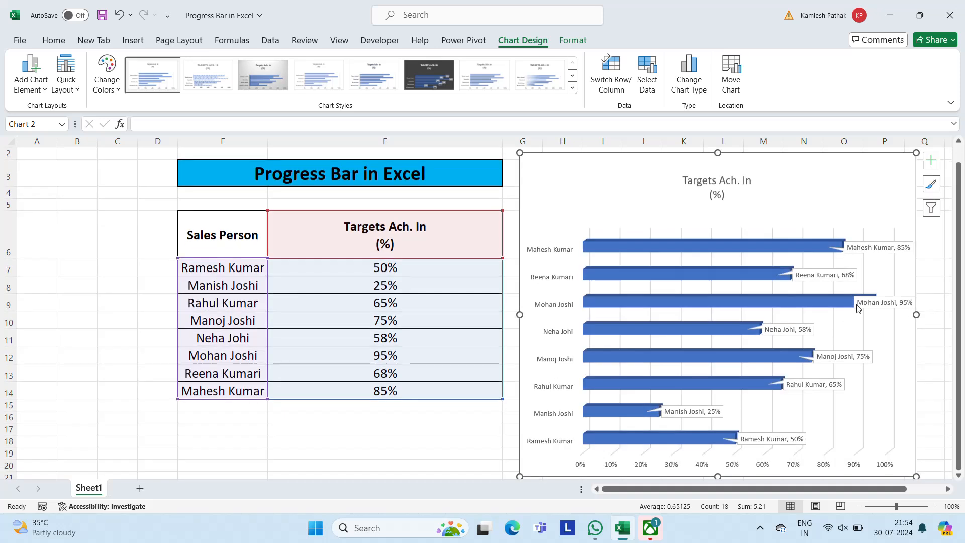
Step: Remove the vertical axis listing the sales persons from the chart and delete the whole chart
{"action": "left_click", "coordinate": [549, 251]}
{"action": "key", "text": "Delete"}
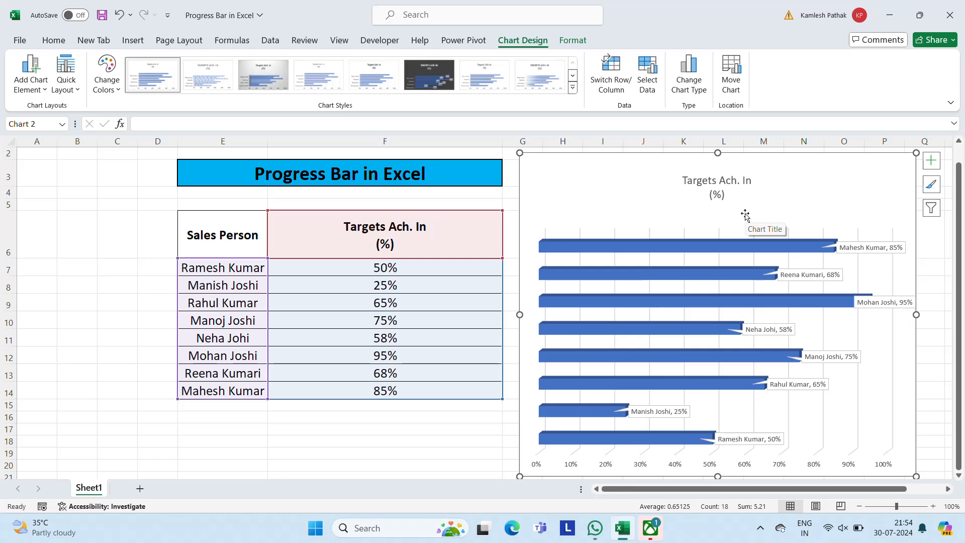
{"action": "key", "text": "Delete"}
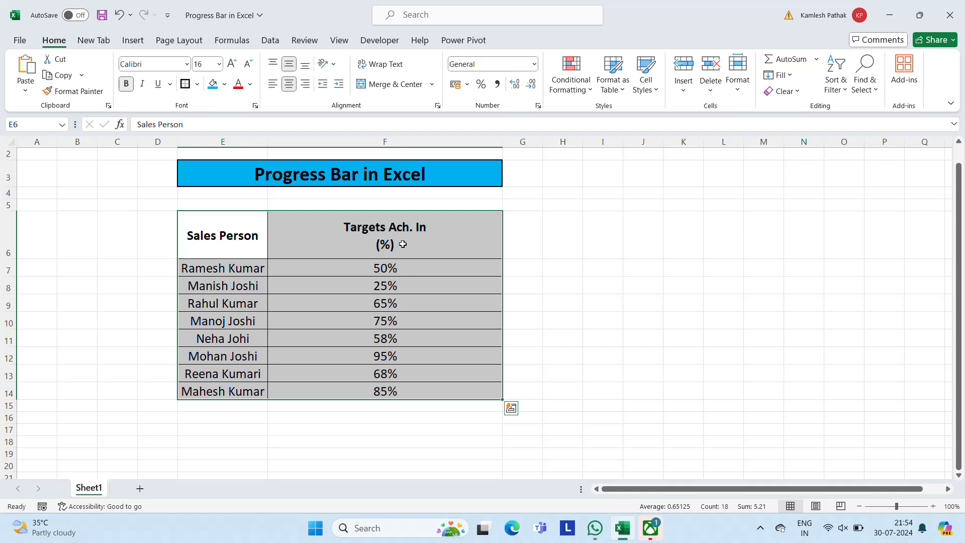
Step: Select the sales persons' names and their target percentages in E7:F14, without the header row
{"action": "left_click", "coordinate": [232, 272]}
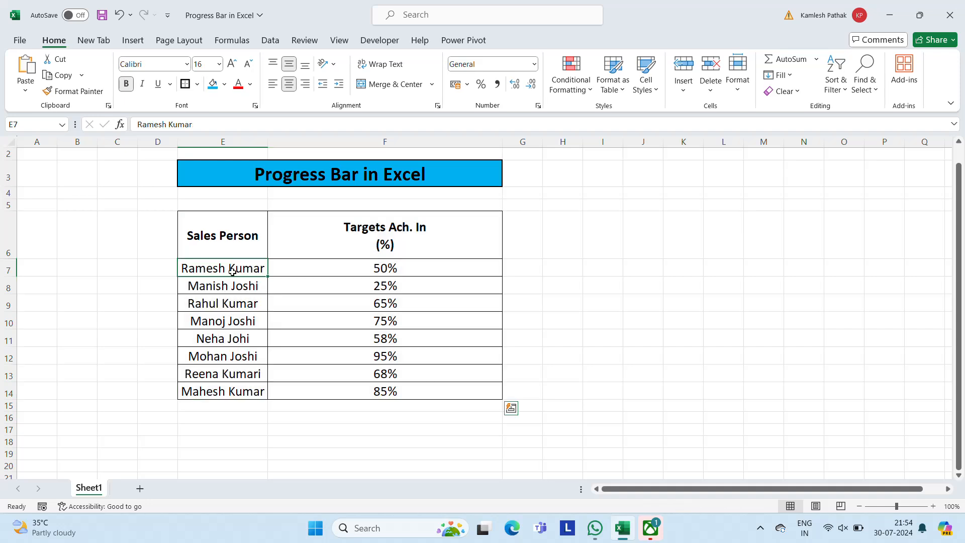
{"action": "key", "text": "ctrl+shift+Down"}
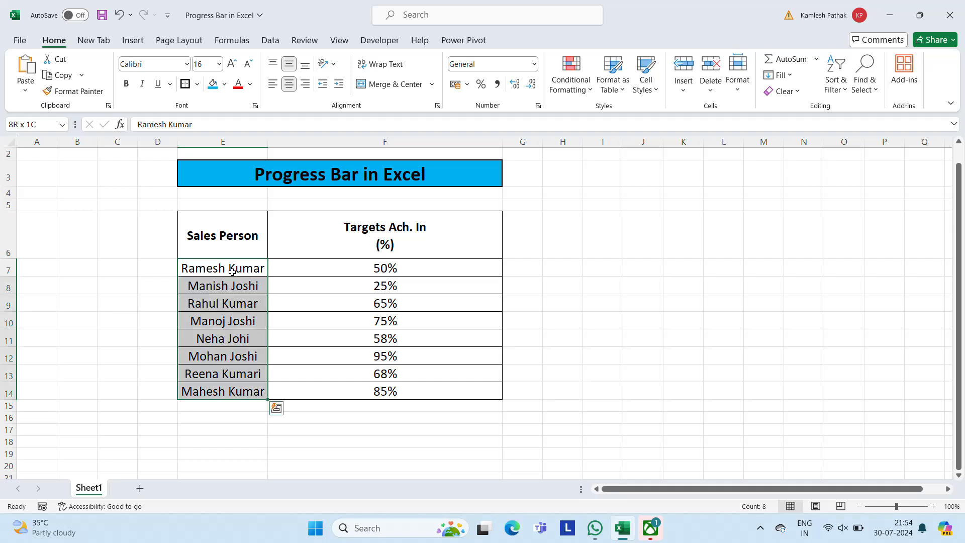
{"action": "key", "text": "ctrl+shift+Right"}
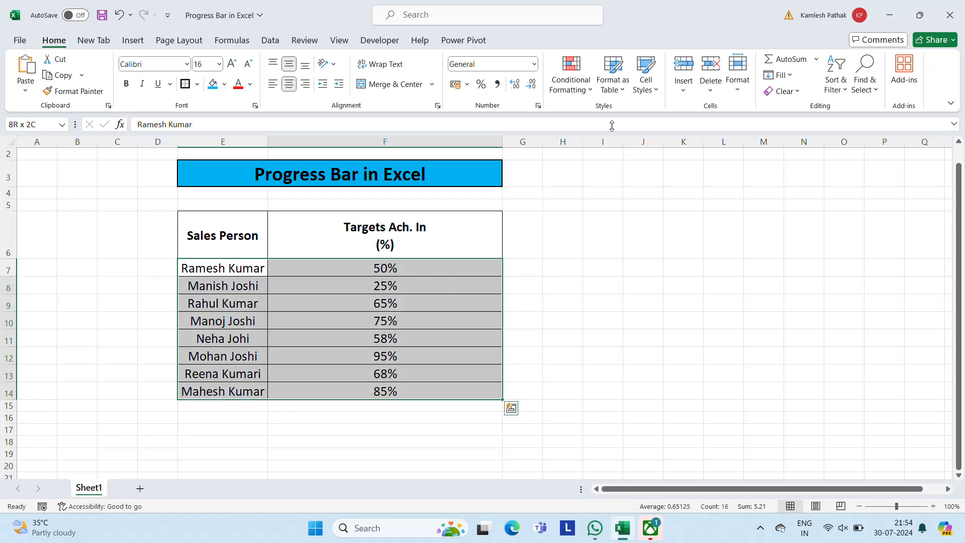
Step: Try out preset conditional formatting data bars on the selected rows: blue gradient, solid purple and solid light blue
{"action": "left_click", "coordinate": [589, 90]}
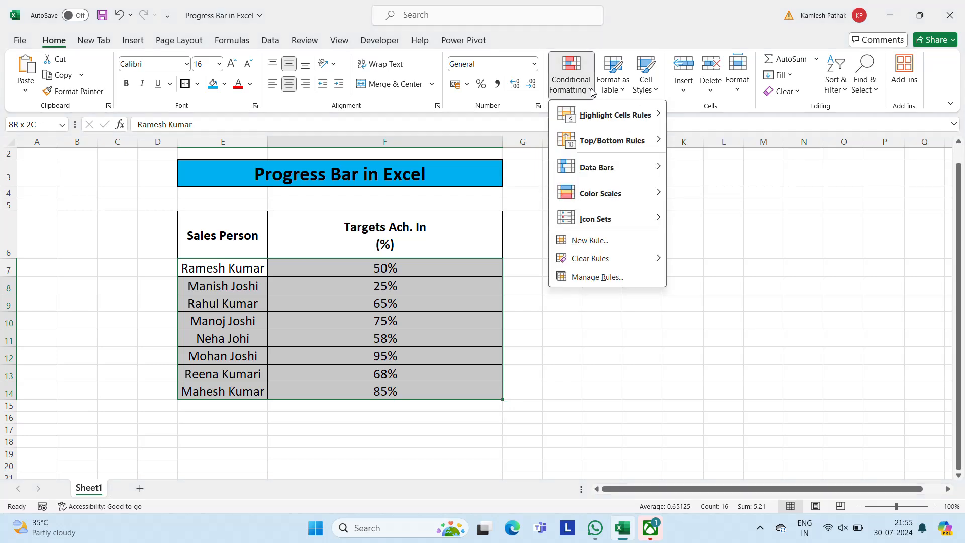
{"action": "mouse_move", "coordinate": [596, 177]}
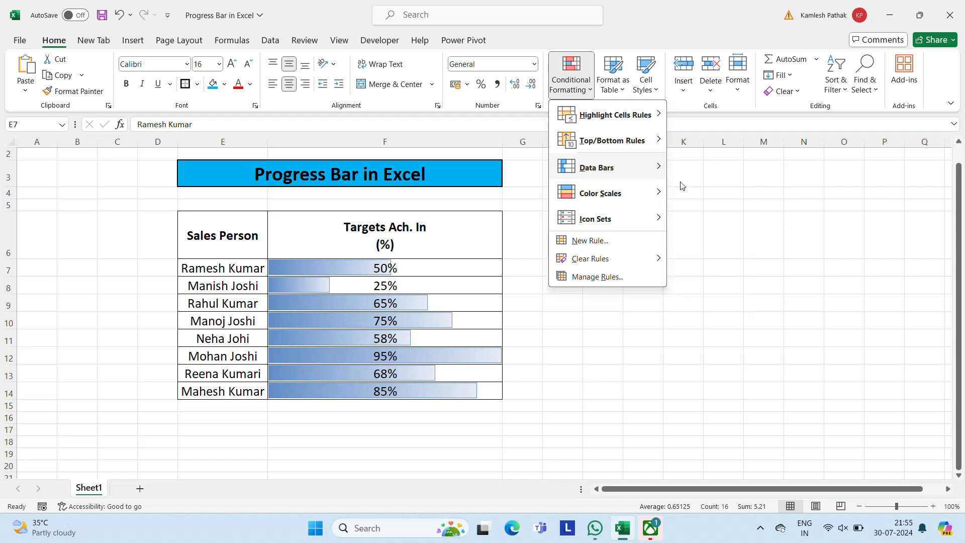
{"action": "left_click", "coordinate": [398, 300]}
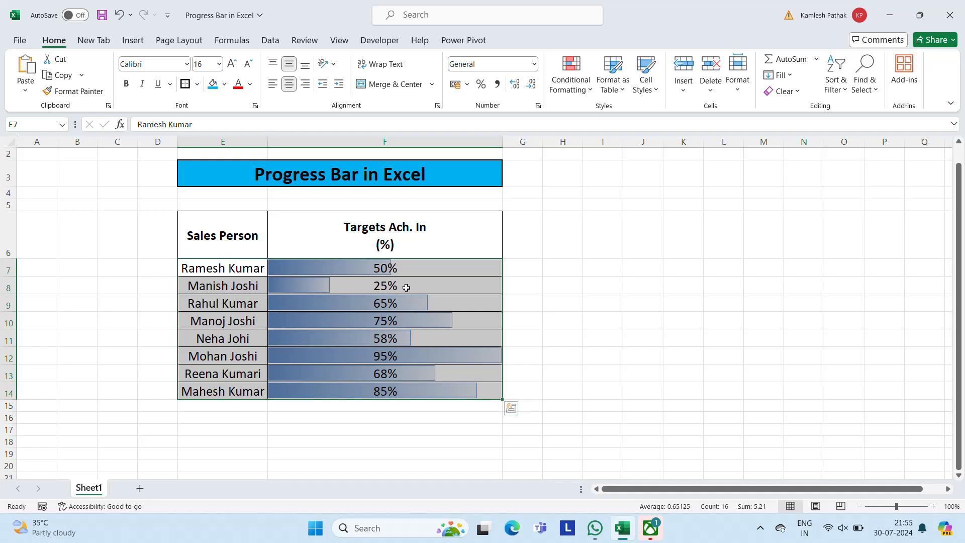
{"action": "left_click", "coordinate": [591, 89]}
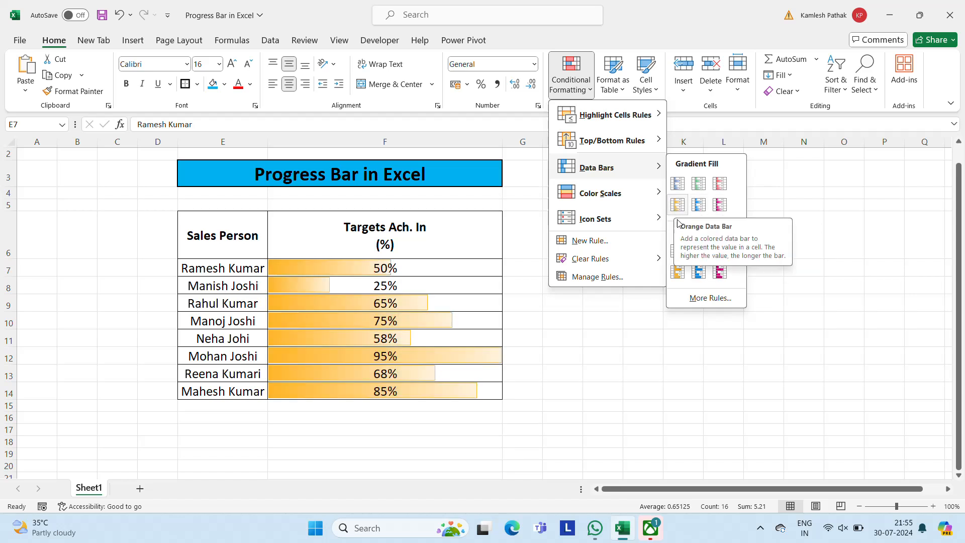
{"action": "left_click", "coordinate": [721, 274]}
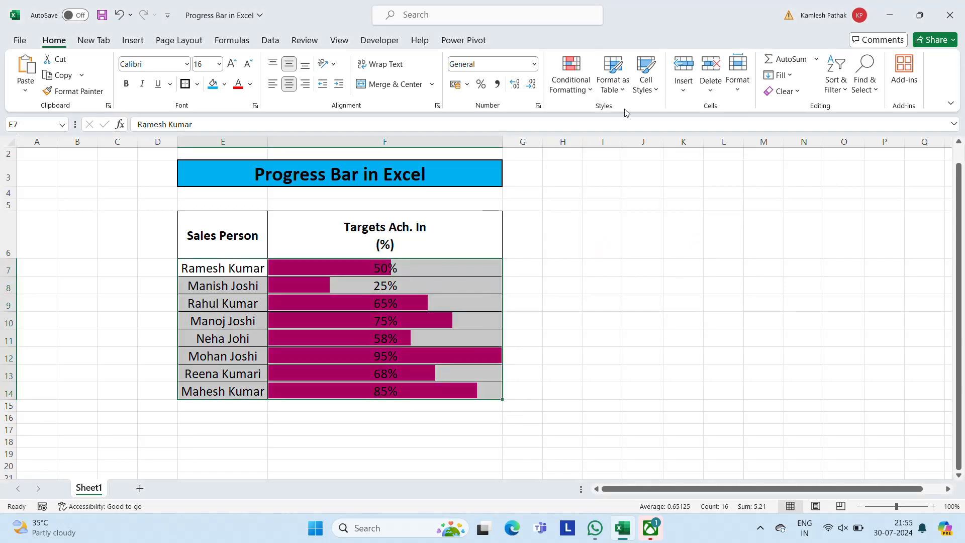
{"action": "left_click", "coordinate": [591, 90]}
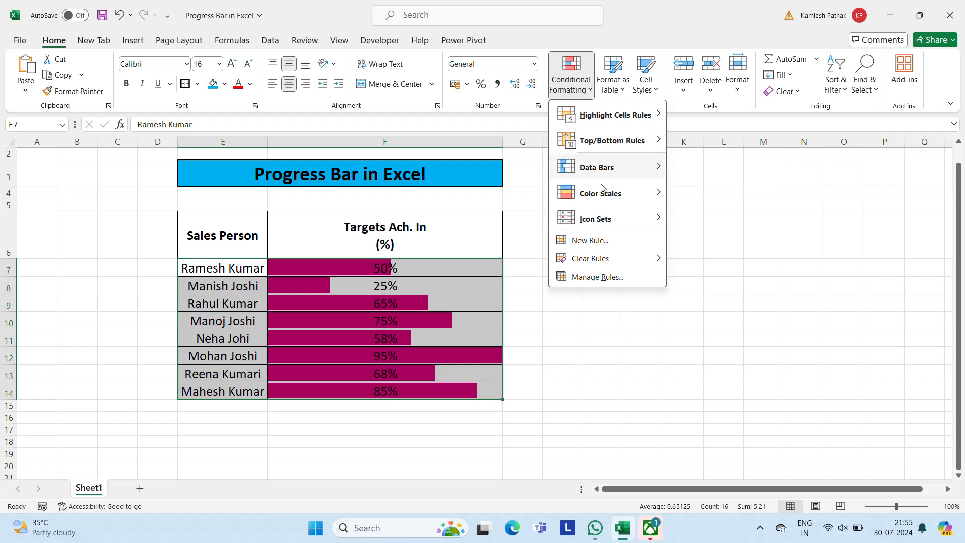
{"action": "mouse_move", "coordinate": [628, 194]}
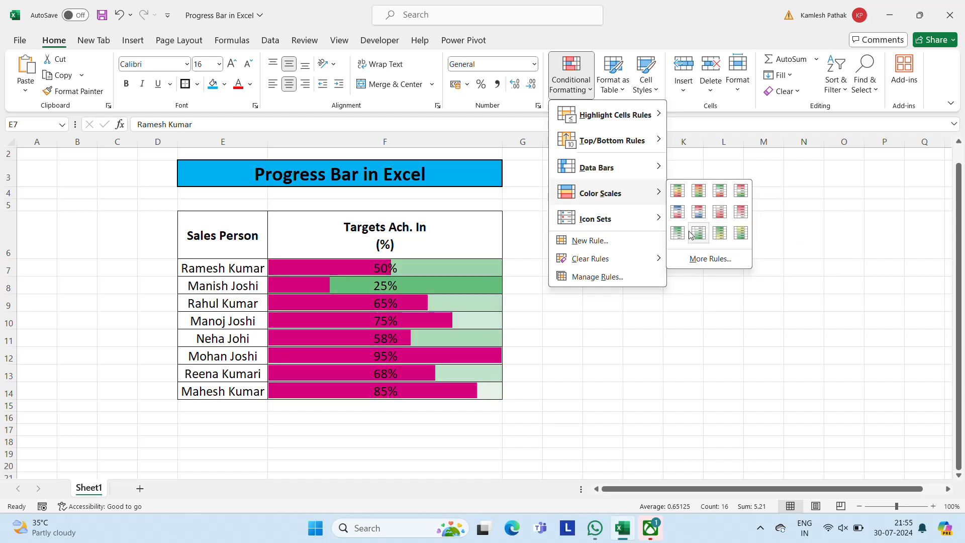
{"action": "mouse_move", "coordinate": [658, 168]}
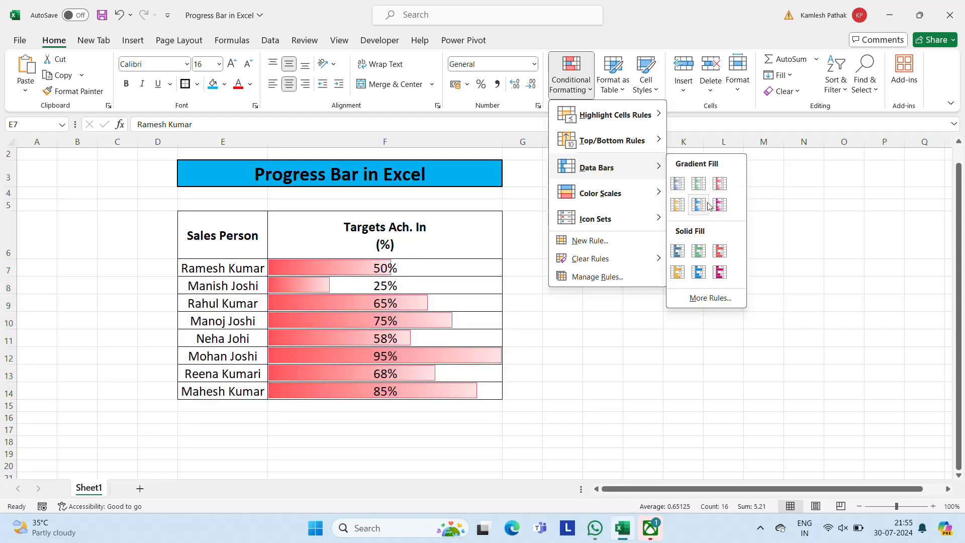
{"action": "left_click", "coordinate": [696, 274]}
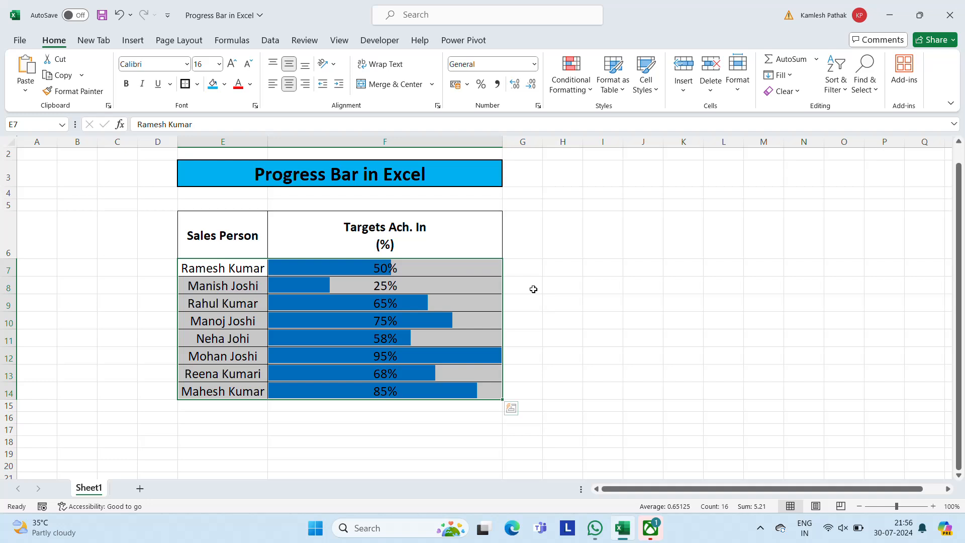
Step: Undo all three data bar formats applied to the table
{"action": "key", "text": "ctrl+z"}
{"action": "key", "text": "ctrl+z"}
{"action": "key", "text": "ctrl+z"}
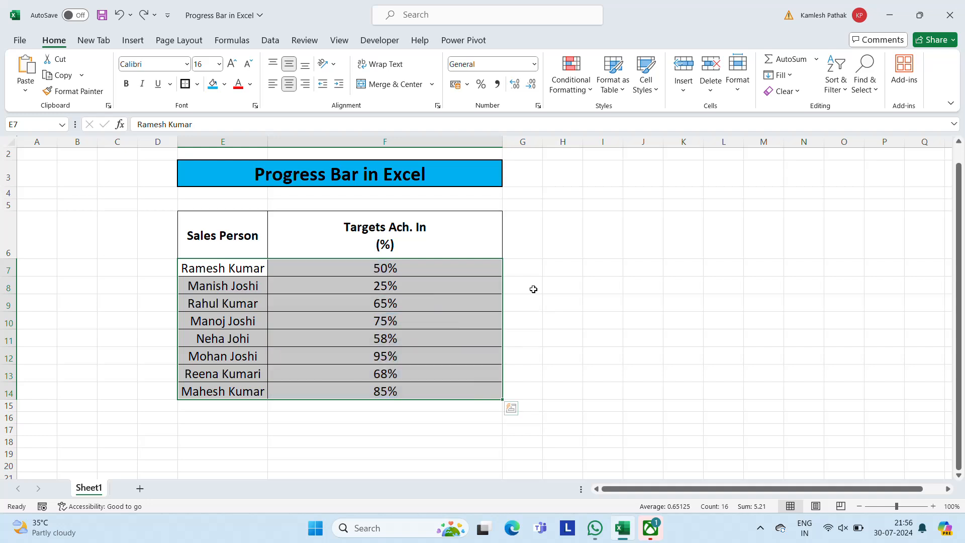
Step: Start a new conditional formatting rule for the selected rows and set its format style to Data Bar
{"action": "left_click", "coordinate": [590, 91]}
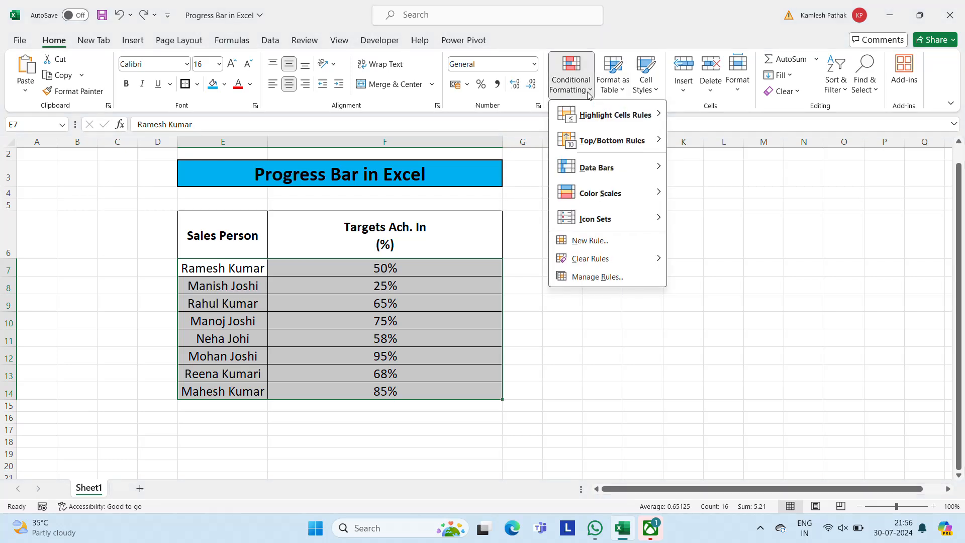
{"action": "left_click", "coordinate": [579, 245]}
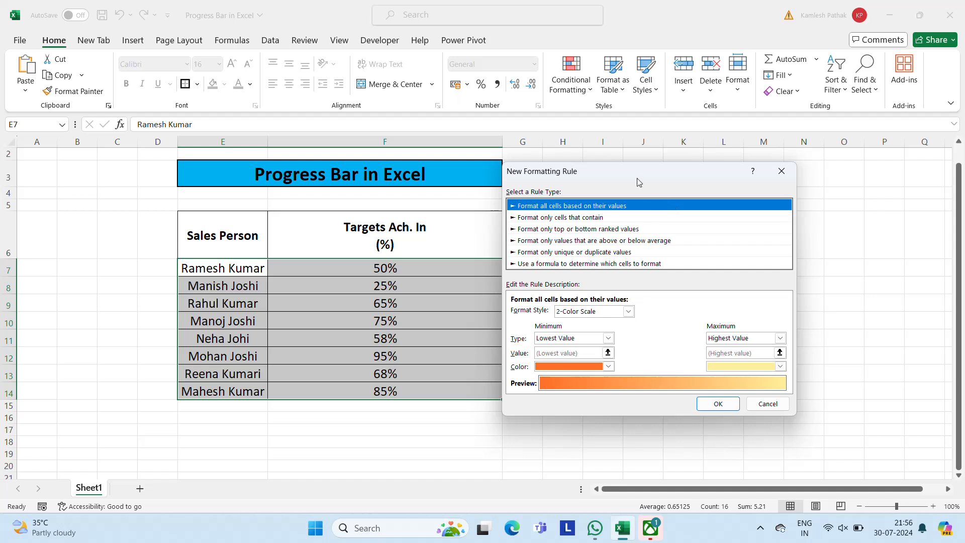
{"action": "left_click_drag", "start_coordinate": [635, 177], "coordinate": [723, 170]}
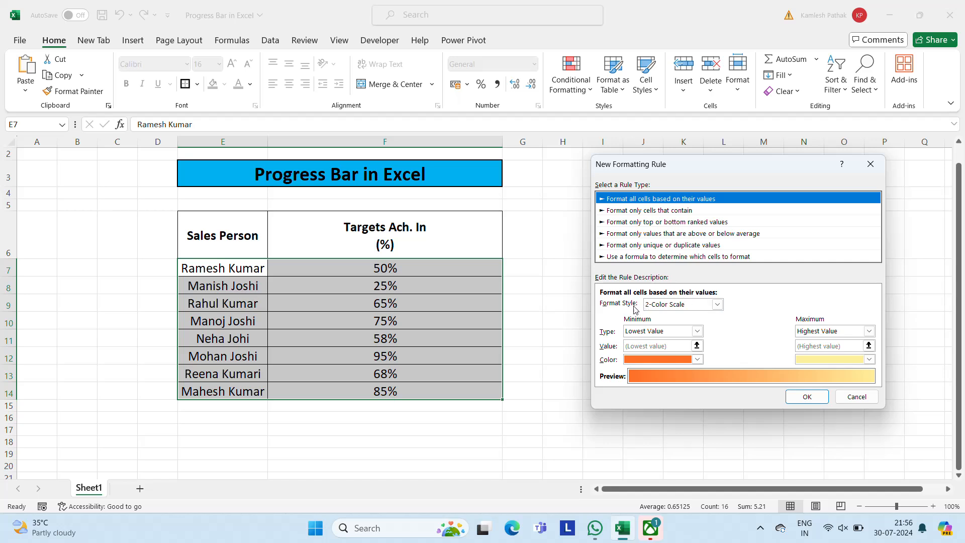
{"action": "left_click", "coordinate": [718, 305]}
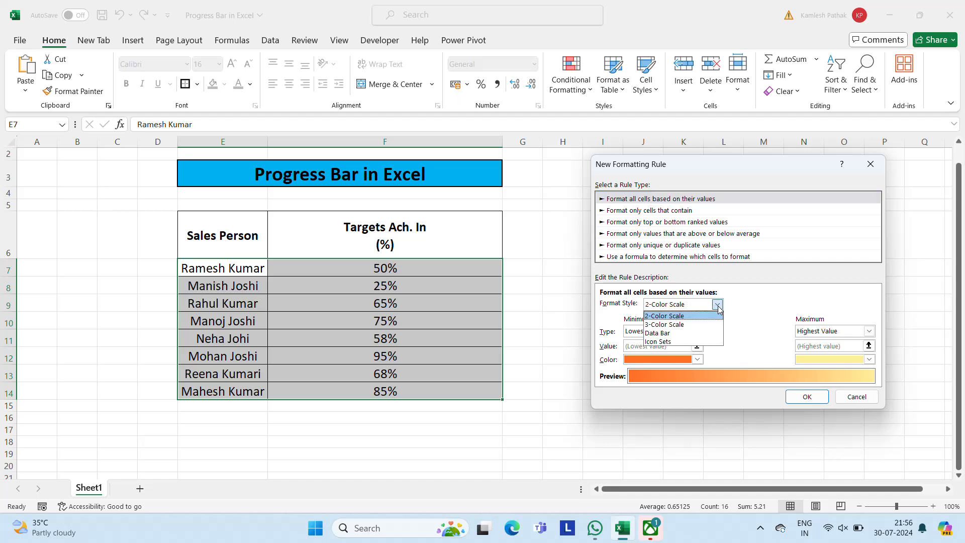
{"action": "left_click", "coordinate": [663, 333]}
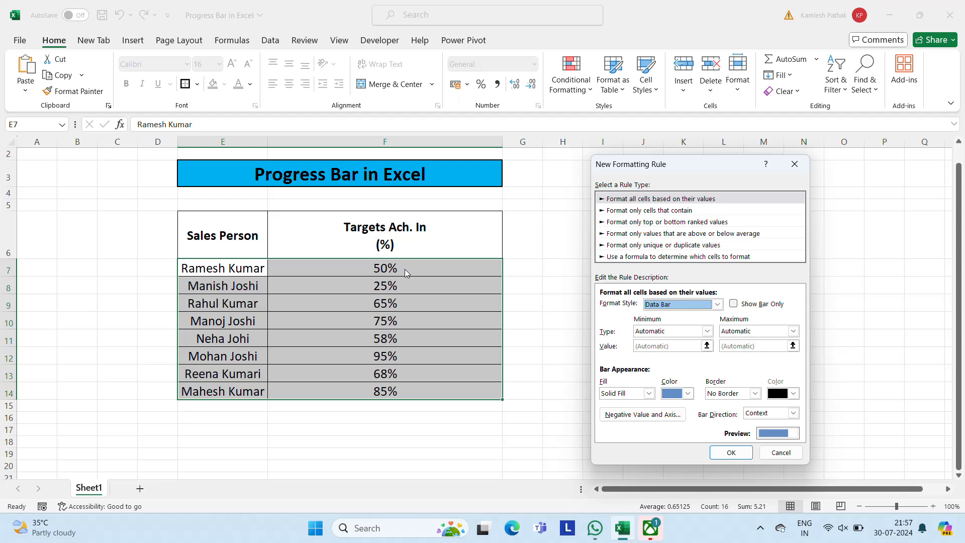
Step: Set both the minimum and maximum type of the data bar rule to Percent
{"action": "left_click", "coordinate": [707, 332]}
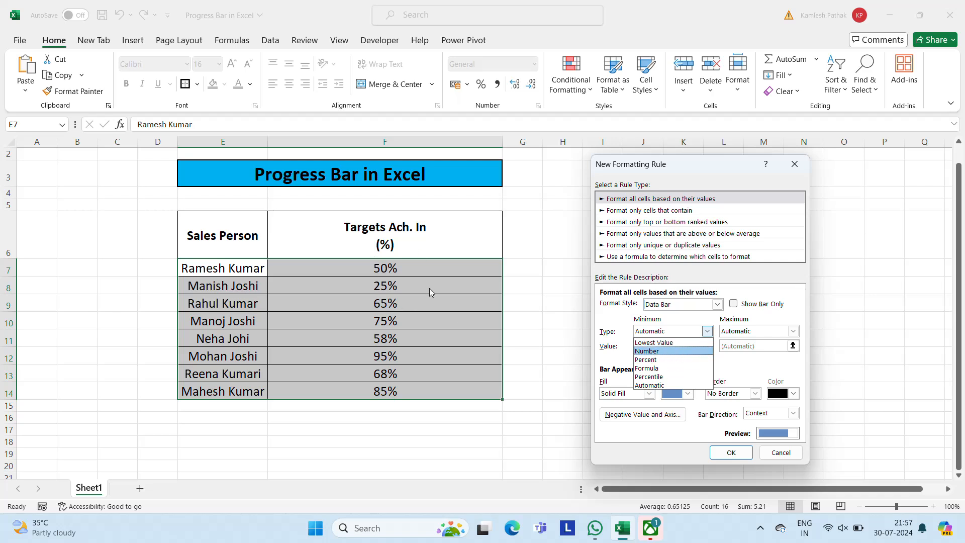
{"action": "left_click", "coordinate": [661, 359]}
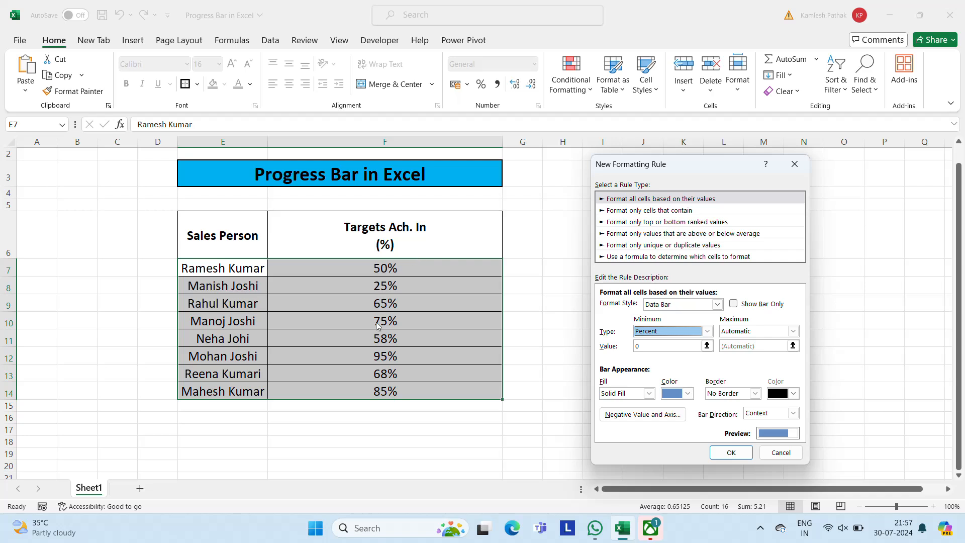
{"action": "left_click", "coordinate": [794, 331]}
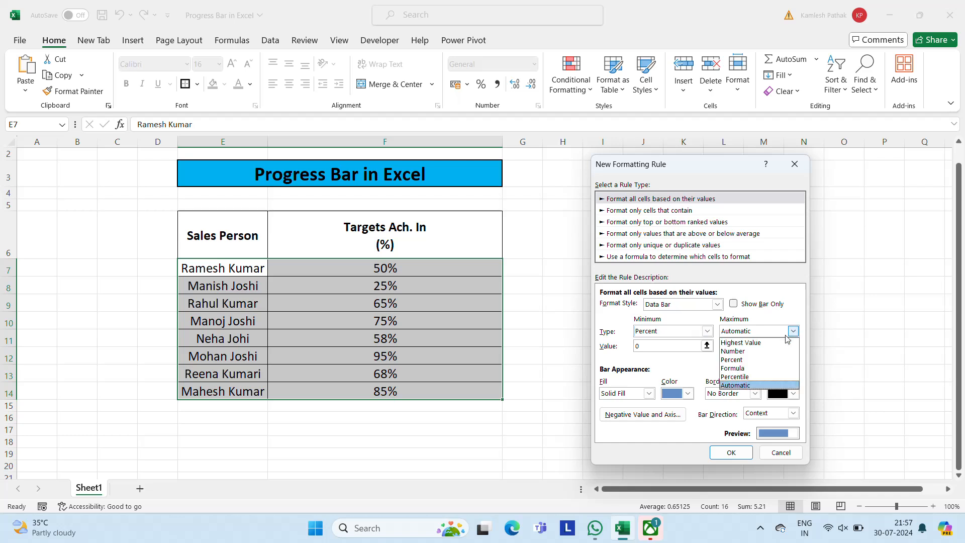
{"action": "left_click", "coordinate": [735, 359]}
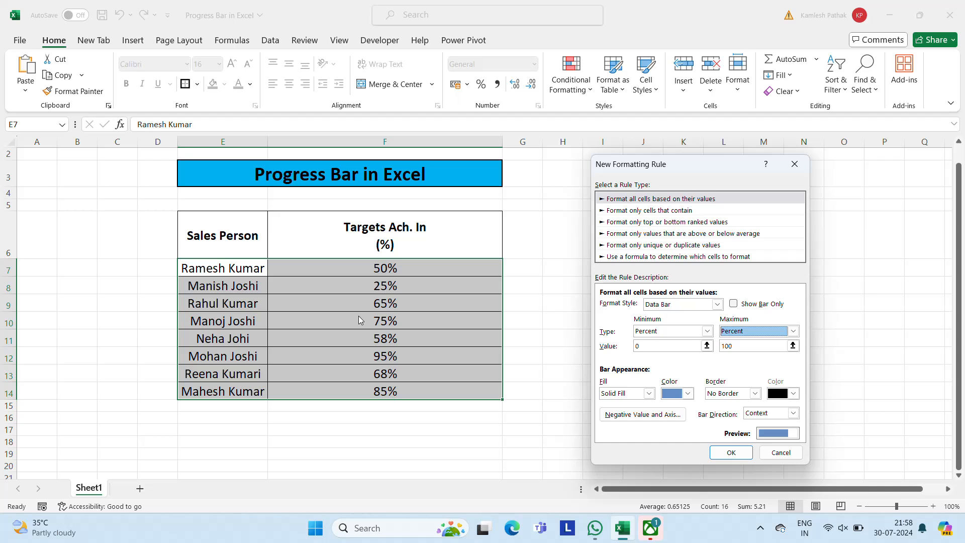
Step: Give the rule's data bars a solid green fill and a solid border
{"action": "left_click", "coordinate": [650, 394]}
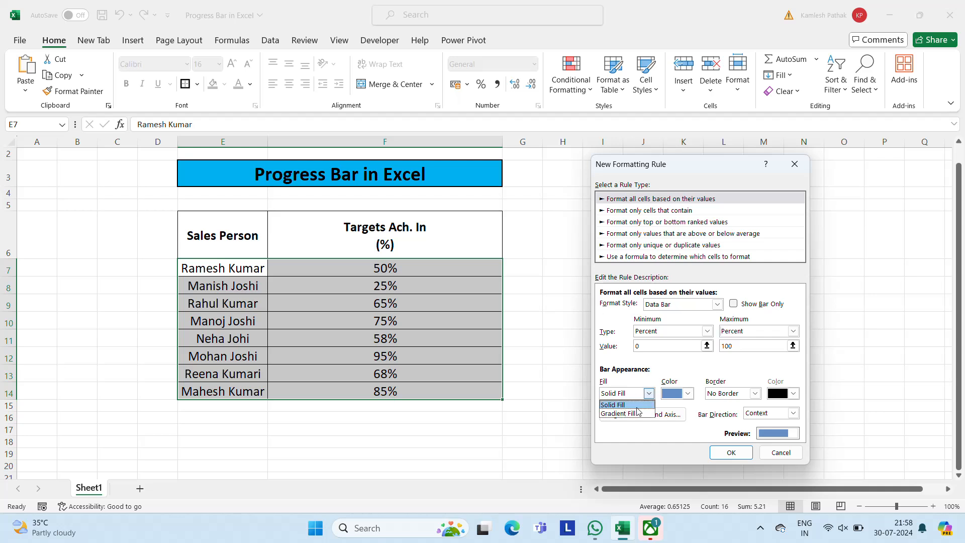
{"action": "left_click", "coordinate": [637, 406]}
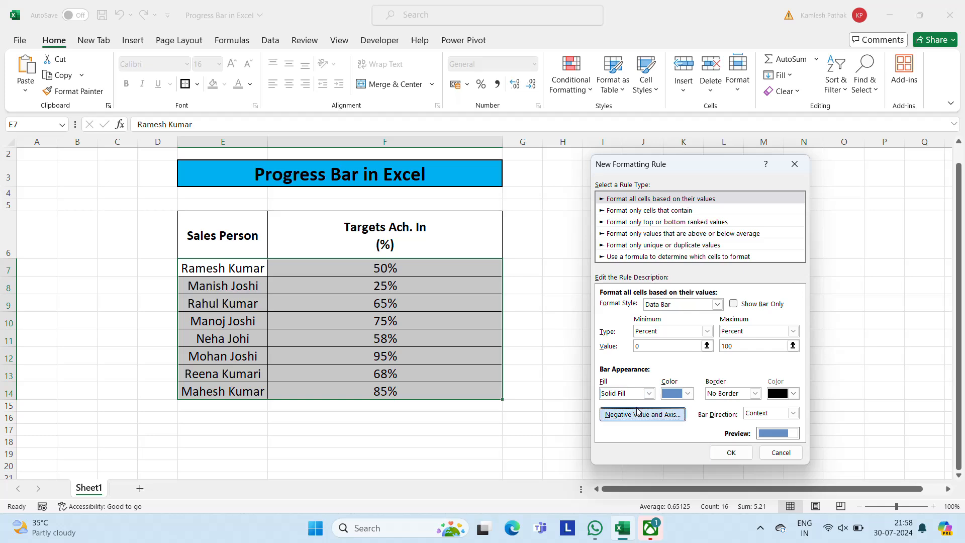
{"action": "left_click", "coordinate": [637, 411]}
{"action": "left_click", "coordinate": [735, 387]}
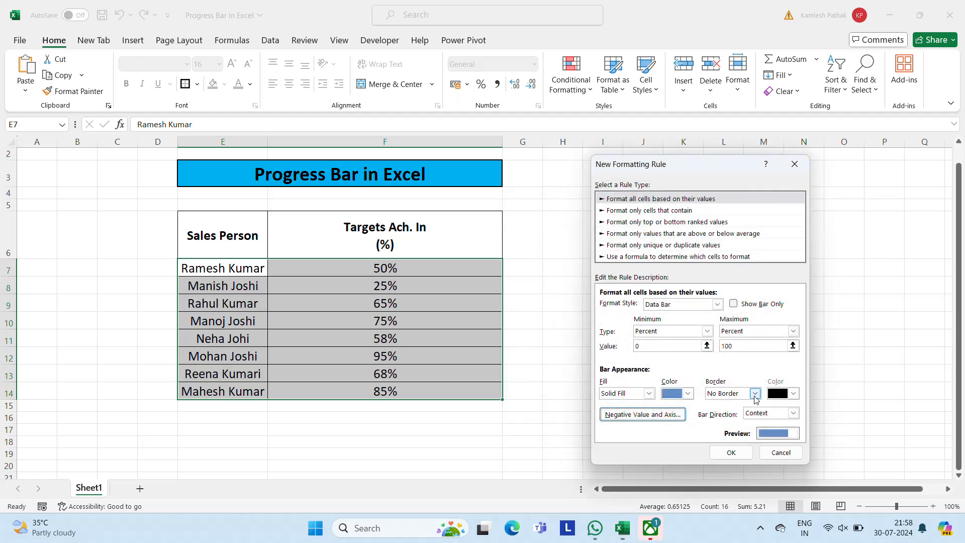
{"action": "left_click", "coordinate": [756, 394]}
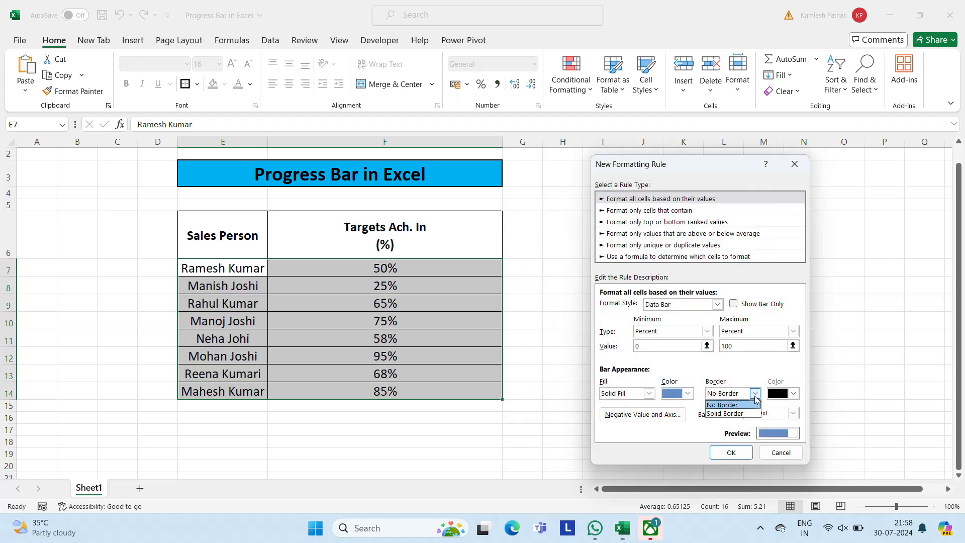
{"action": "left_click", "coordinate": [732, 414]}
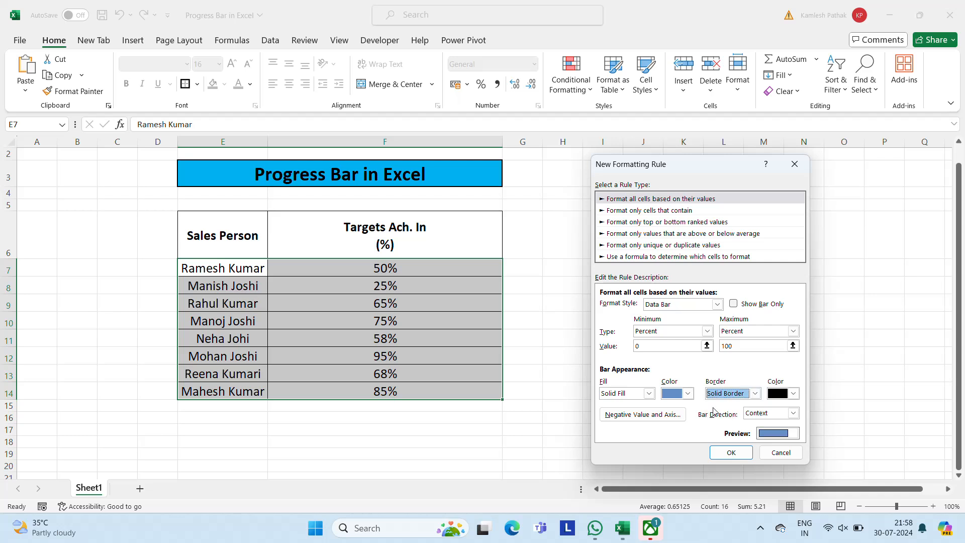
{"action": "left_click", "coordinate": [688, 394]}
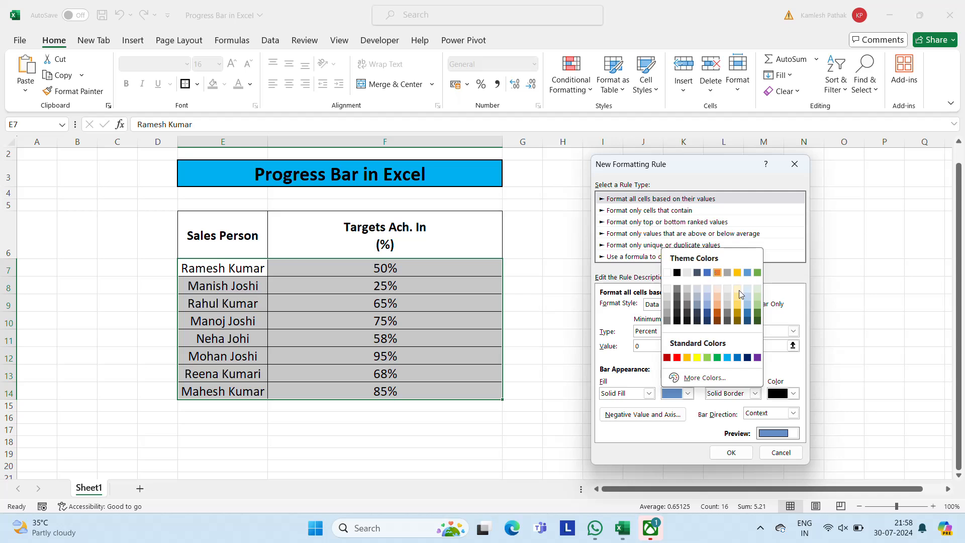
{"action": "left_click", "coordinate": [718, 358]}
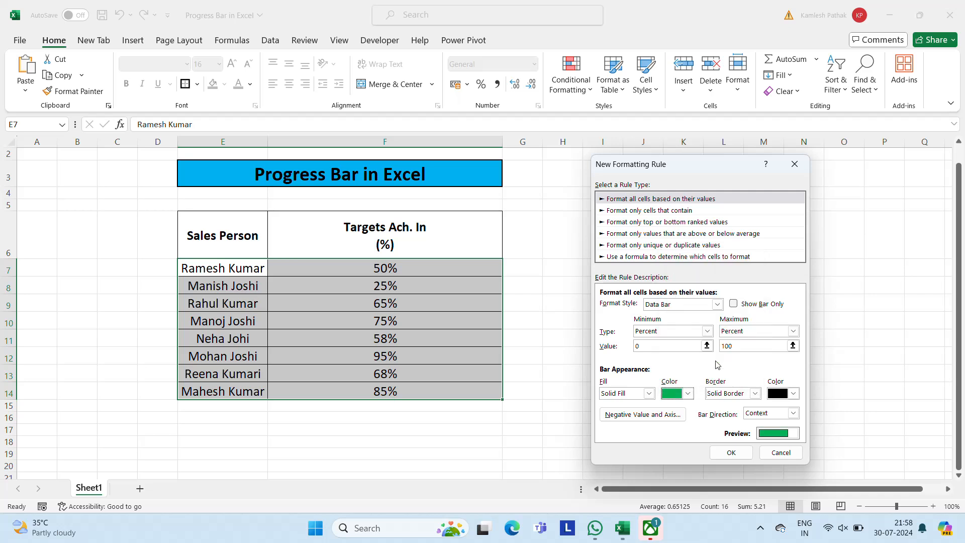
Step: Color the data bars' solid border yellow and set the bar direction to Right-to-Left
{"action": "left_click", "coordinate": [757, 397]}
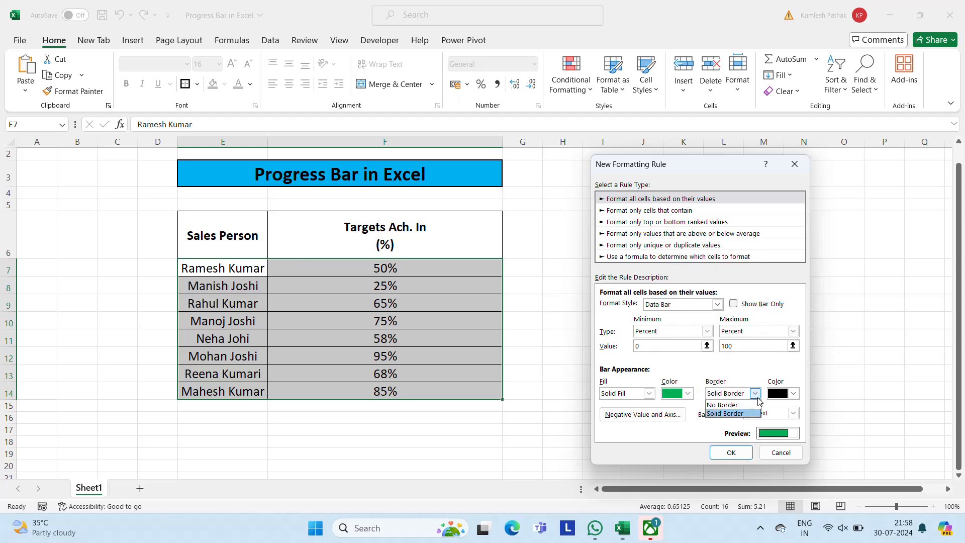
{"action": "left_click", "coordinate": [758, 398]}
{"action": "left_click", "coordinate": [757, 397]}
{"action": "left_click", "coordinate": [757, 397]}
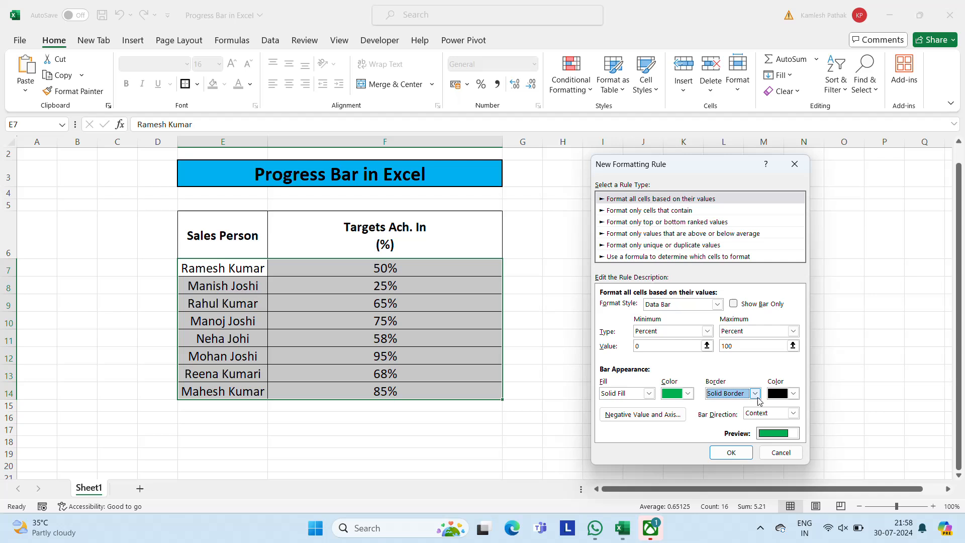
{"action": "left_click", "coordinate": [793, 393]}
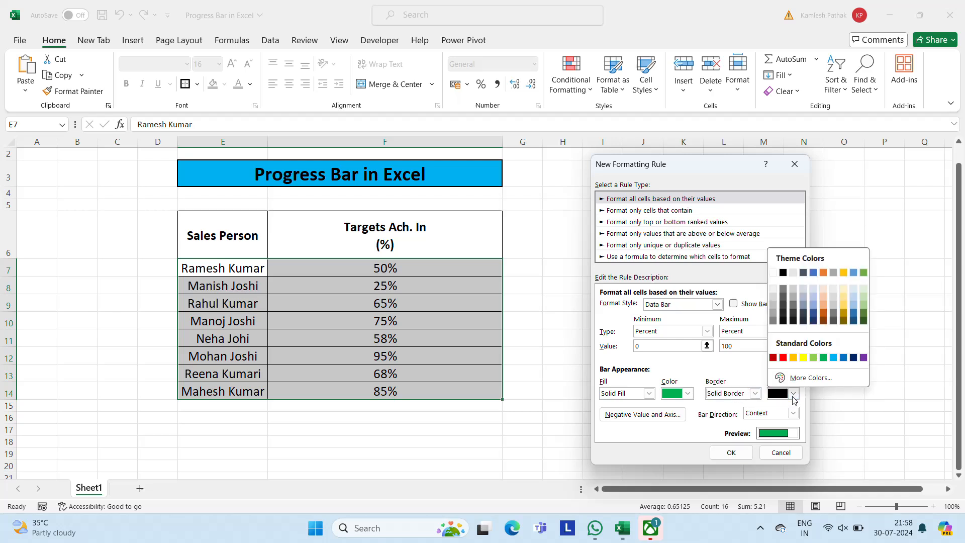
{"action": "left_click", "coordinate": [804, 358]}
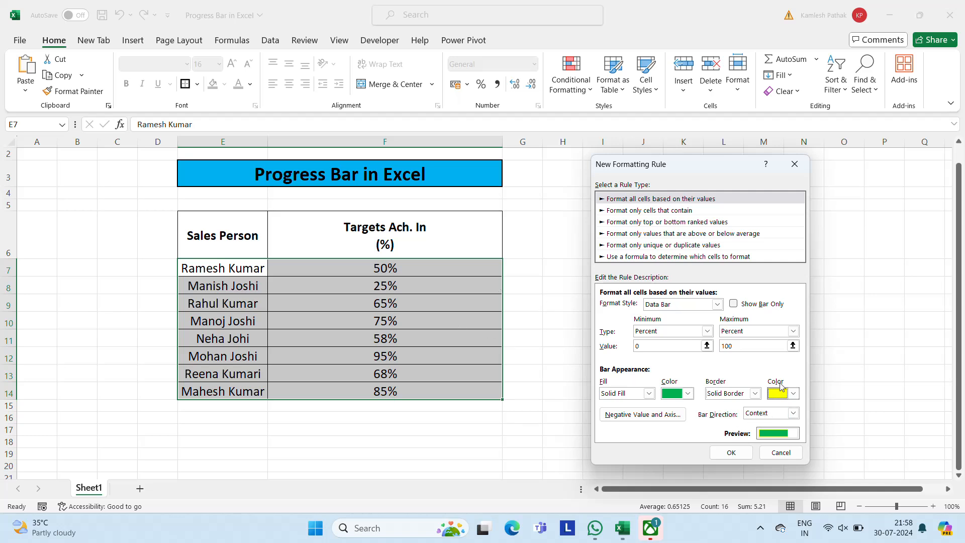
{"action": "left_click", "coordinate": [793, 413]}
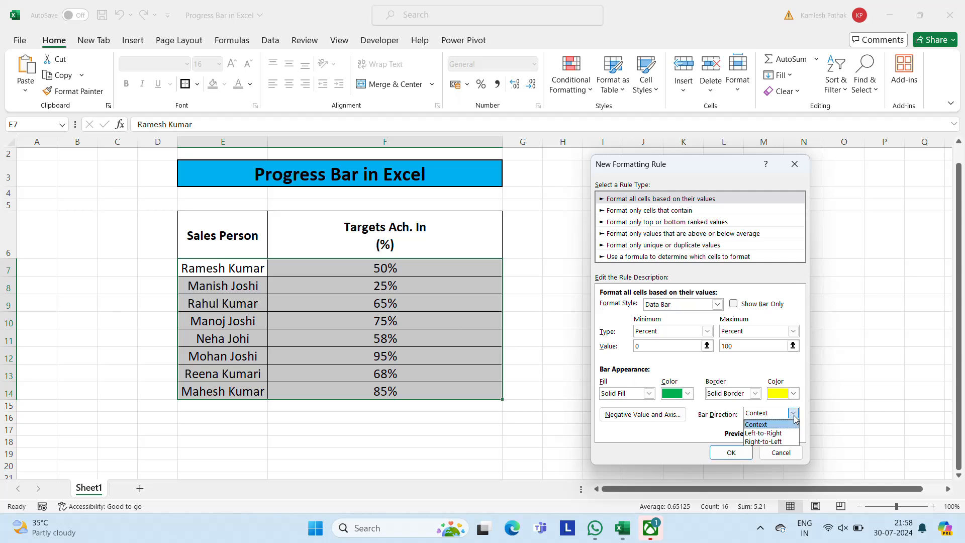
{"action": "left_click", "coordinate": [778, 442]}
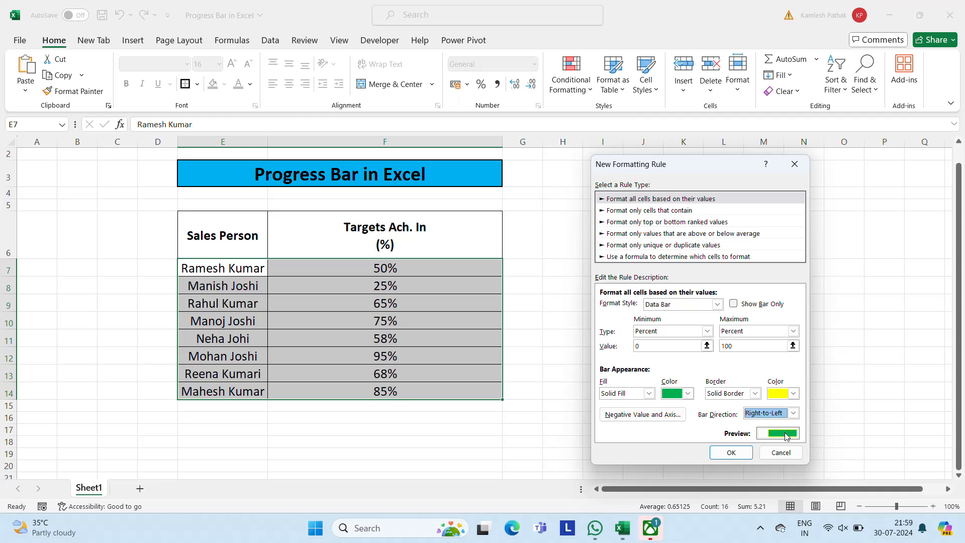
Step: Apply the green Right-to-Left data bar rule to the selected rows, and undo it
{"action": "left_click", "coordinate": [739, 455]}
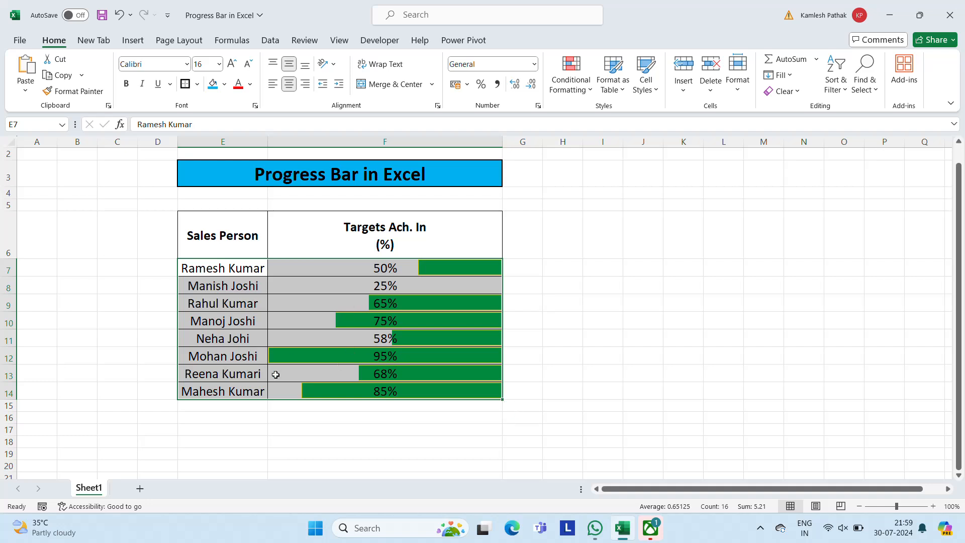
{"action": "key", "text": "ctrl+z"}
{"action": "right_click", "coordinate": [420, 328]}
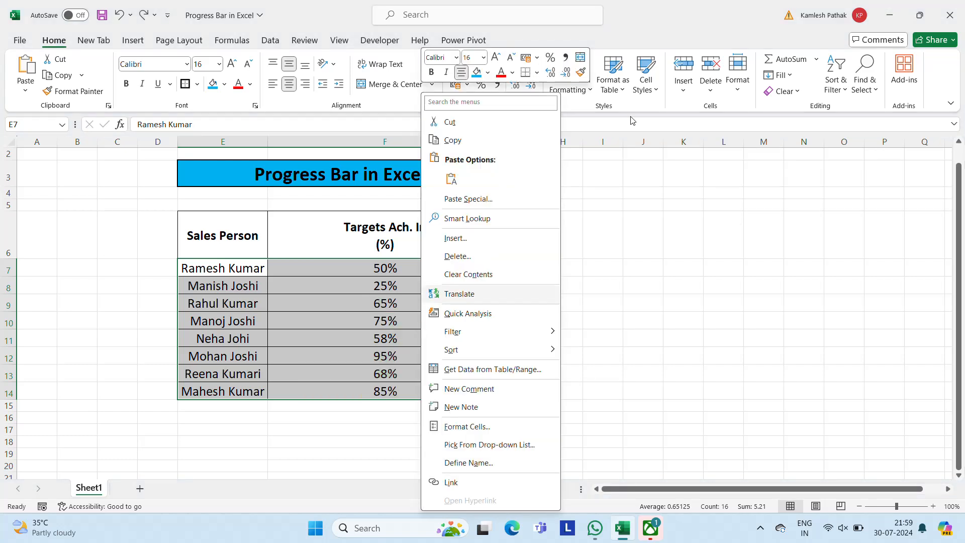
Step: Create a new conditional formatting rule for the selected rows, using the Data Bar format style
{"action": "left_click", "coordinate": [592, 96]}
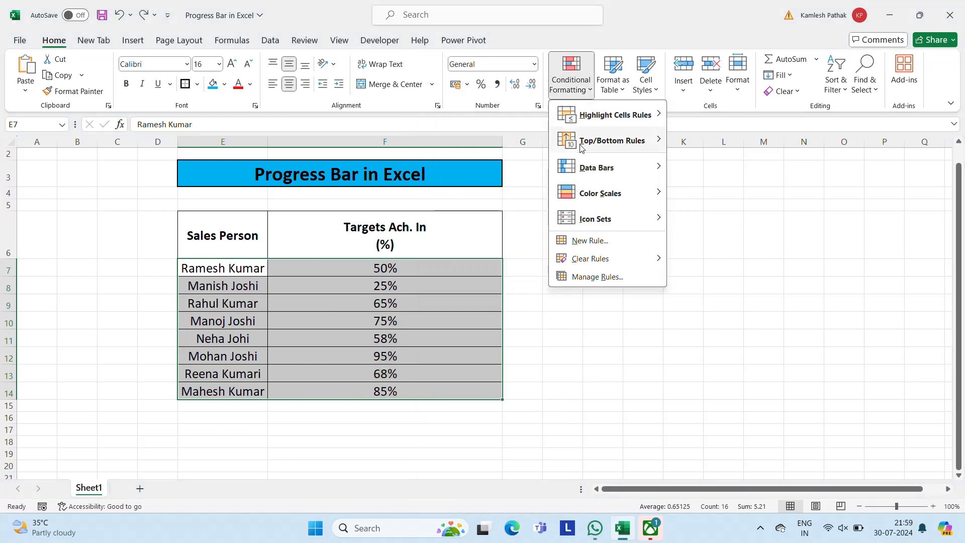
{"action": "left_click", "coordinate": [593, 246]}
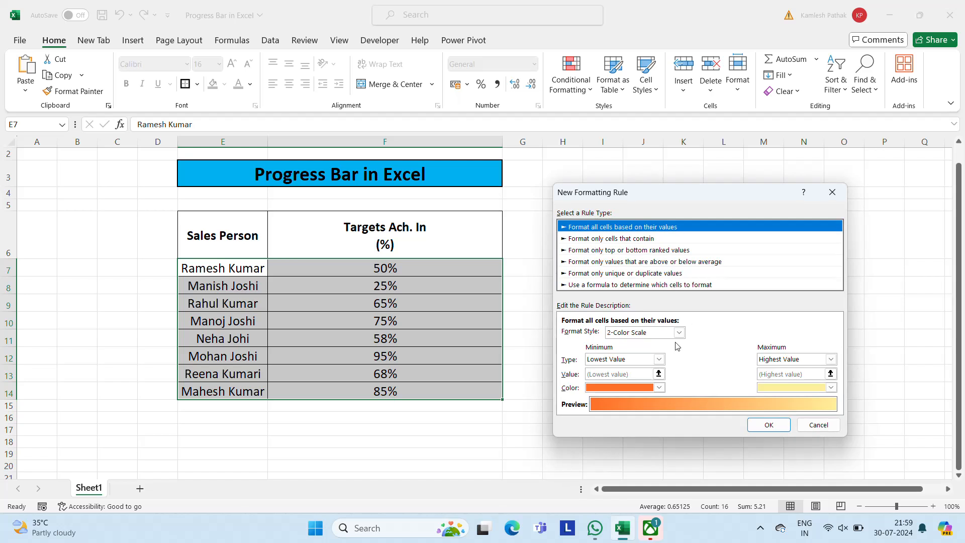
{"action": "left_click", "coordinate": [679, 334]}
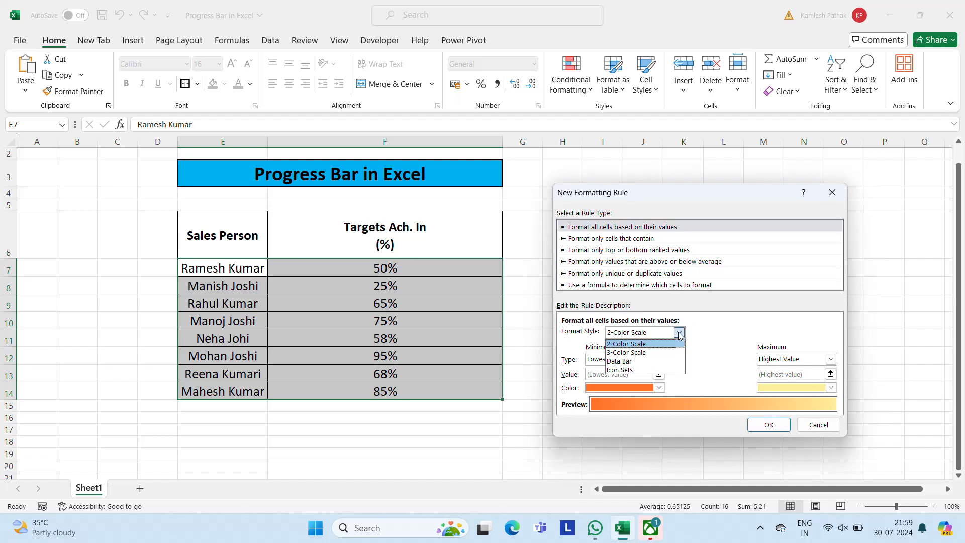
{"action": "left_click", "coordinate": [622, 362]}
Step: Set the data bar rule's minimum and maximum types to Percent
{"action": "left_click", "coordinate": [668, 358]}
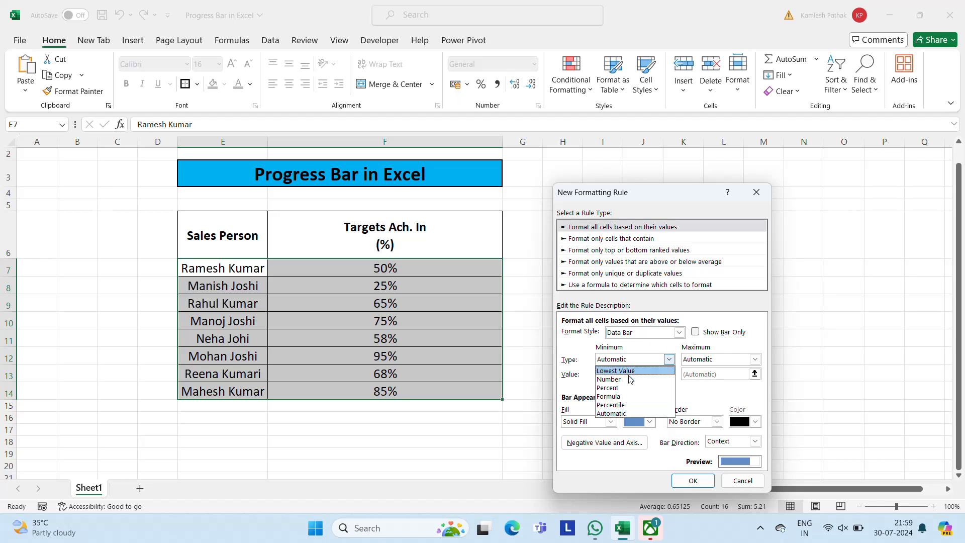
{"action": "left_click", "coordinate": [608, 388]}
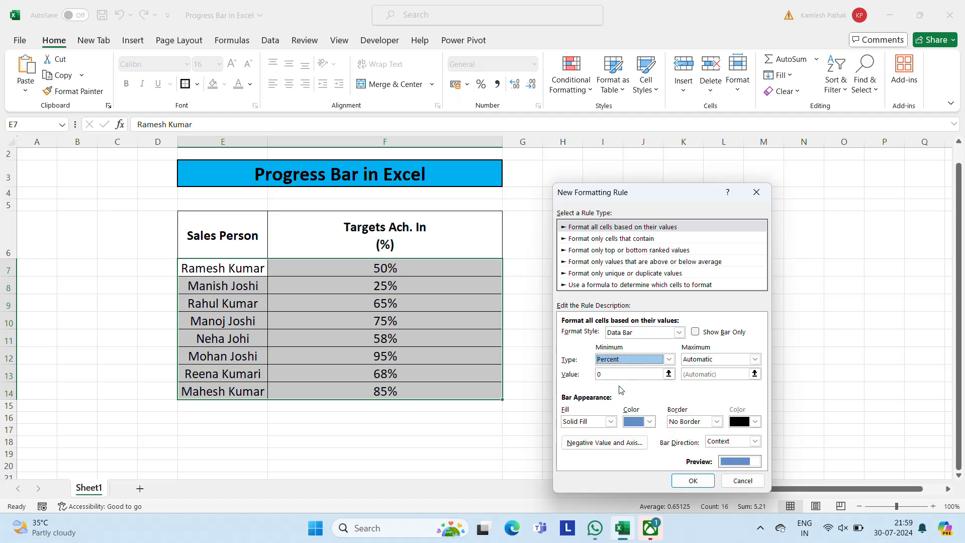
{"action": "left_click", "coordinate": [755, 359]}
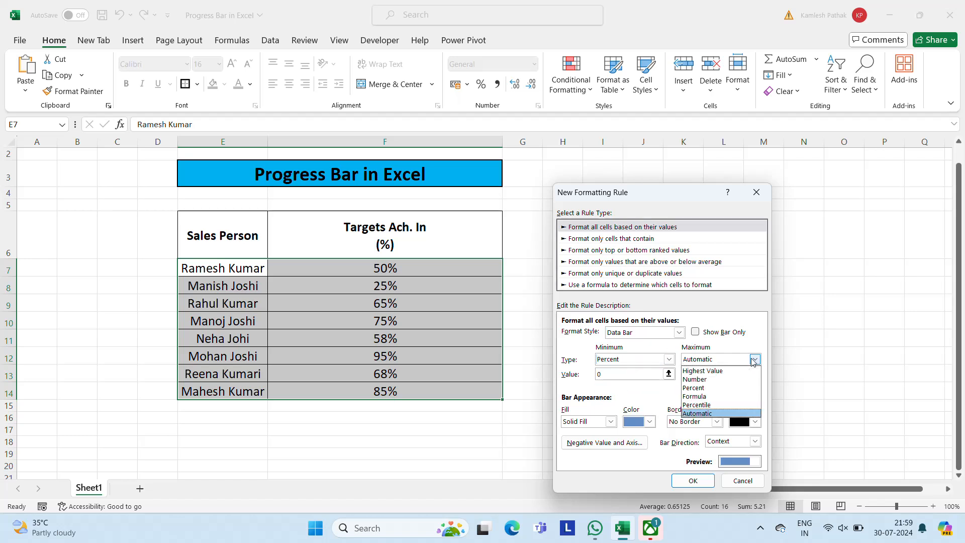
{"action": "left_click", "coordinate": [706, 388]}
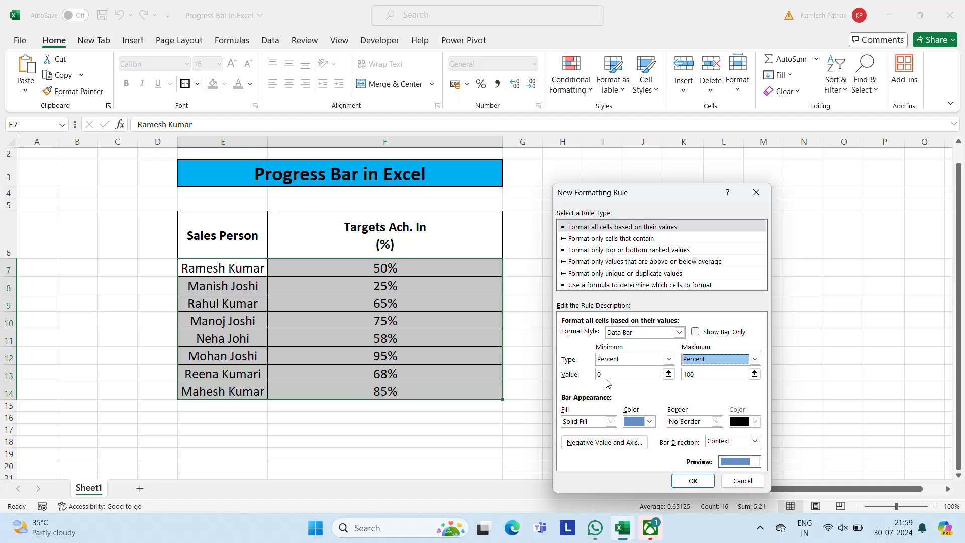
Step: Color the data bars' solid fill light blue and give them a solid purple border
{"action": "left_click", "coordinate": [649, 422]}
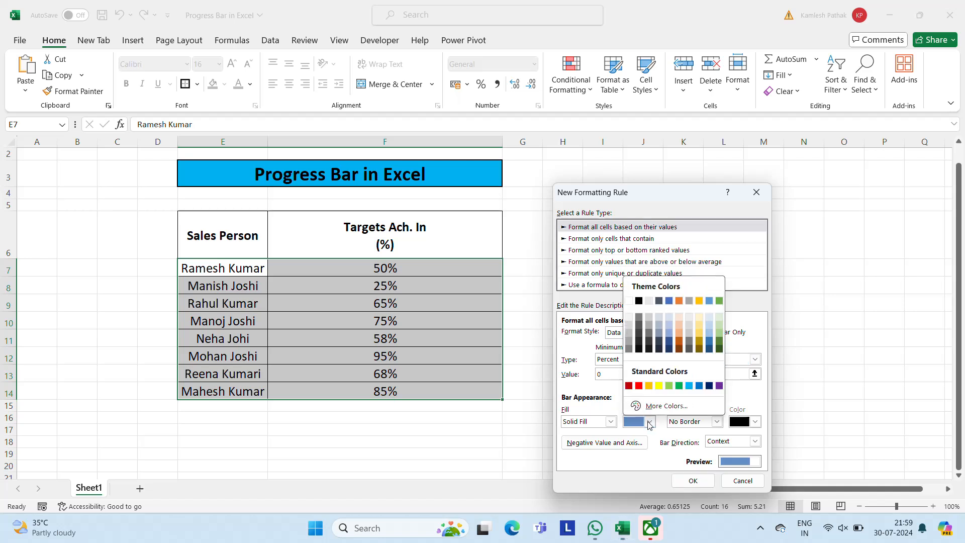
{"action": "left_click", "coordinate": [689, 386]}
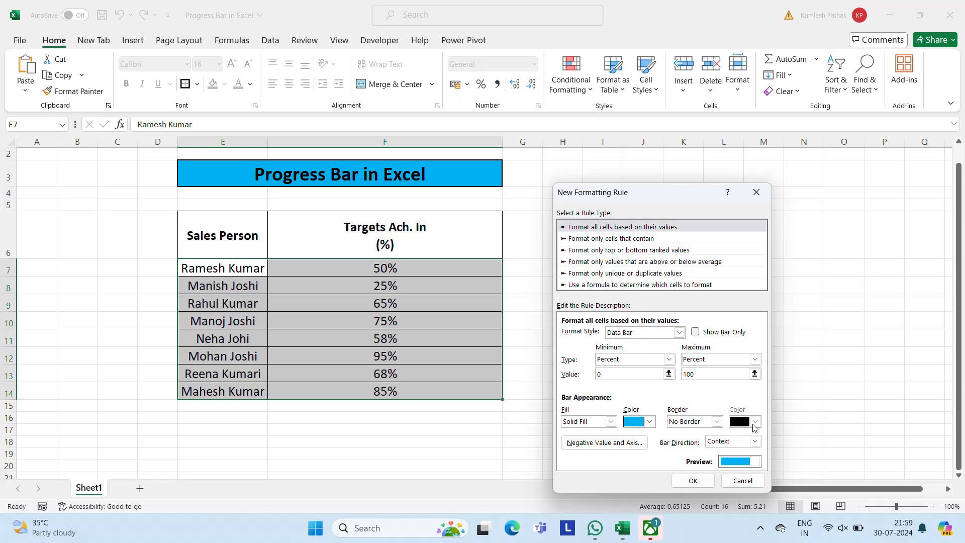
{"action": "left_click", "coordinate": [717, 424]}
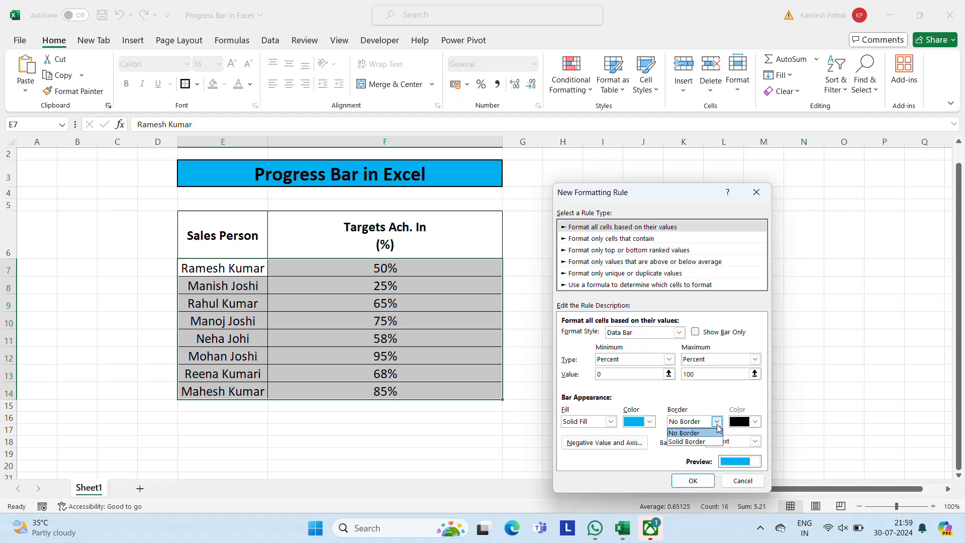
{"action": "left_click", "coordinate": [696, 442]}
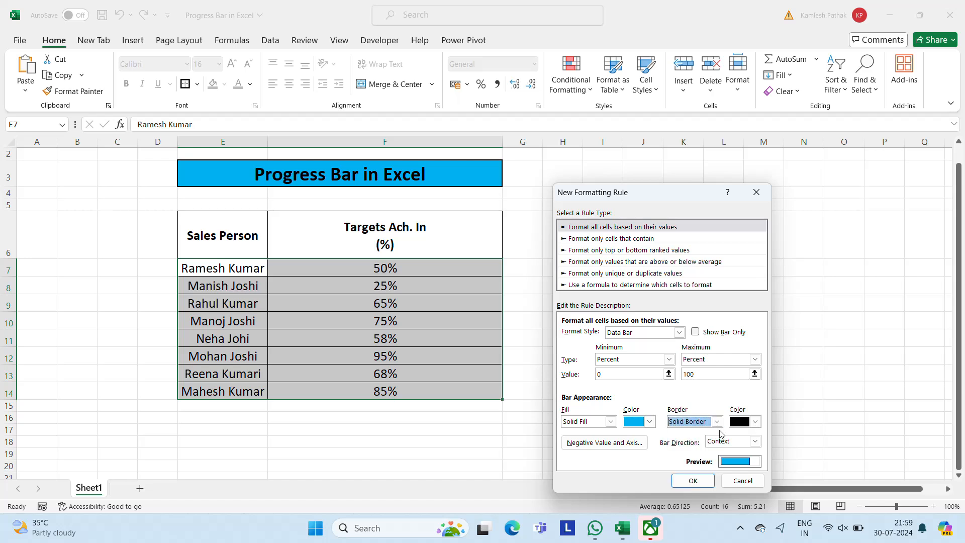
{"action": "left_click", "coordinate": [756, 425]}
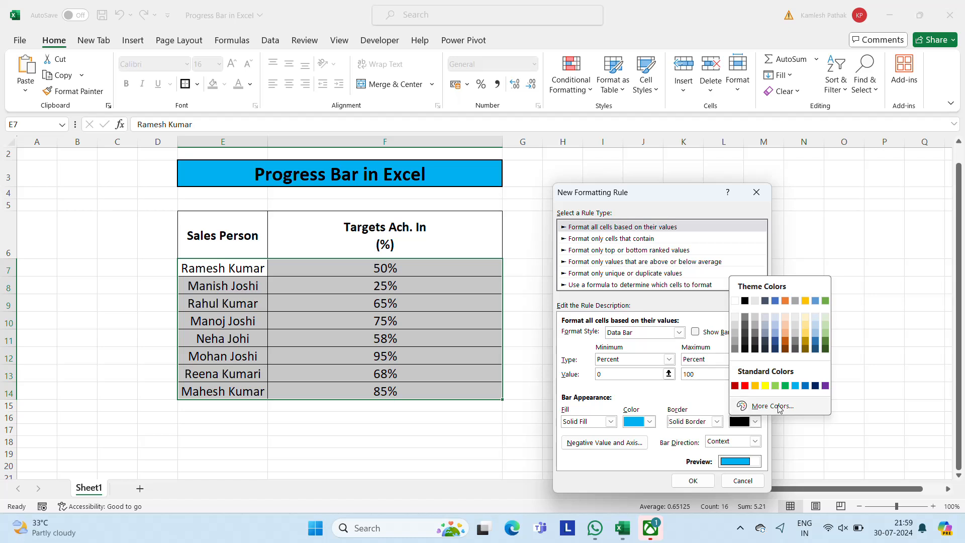
{"action": "left_click", "coordinate": [826, 385]}
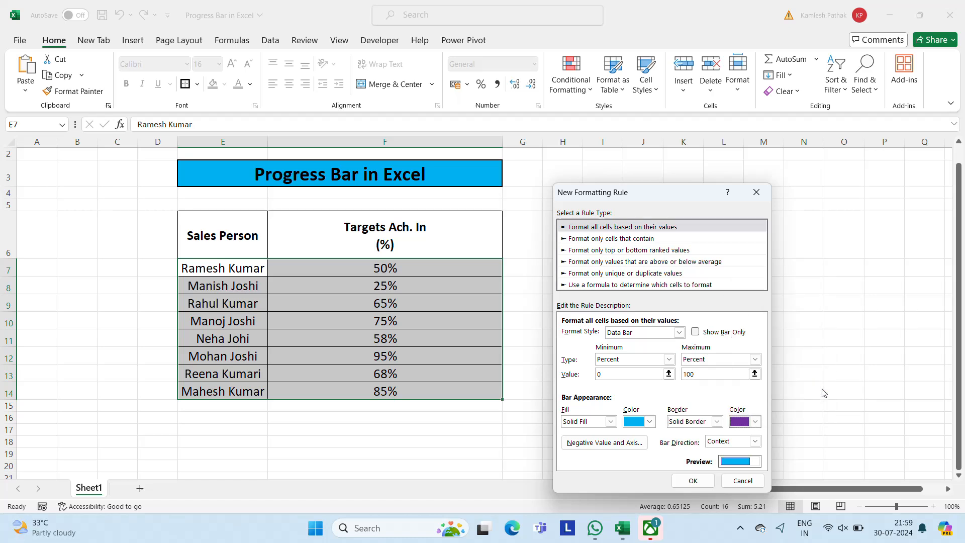
Step: Set the bar direction to Left-to-Right and apply the data bar rule to the selected rows
{"action": "left_click", "coordinate": [755, 441]}
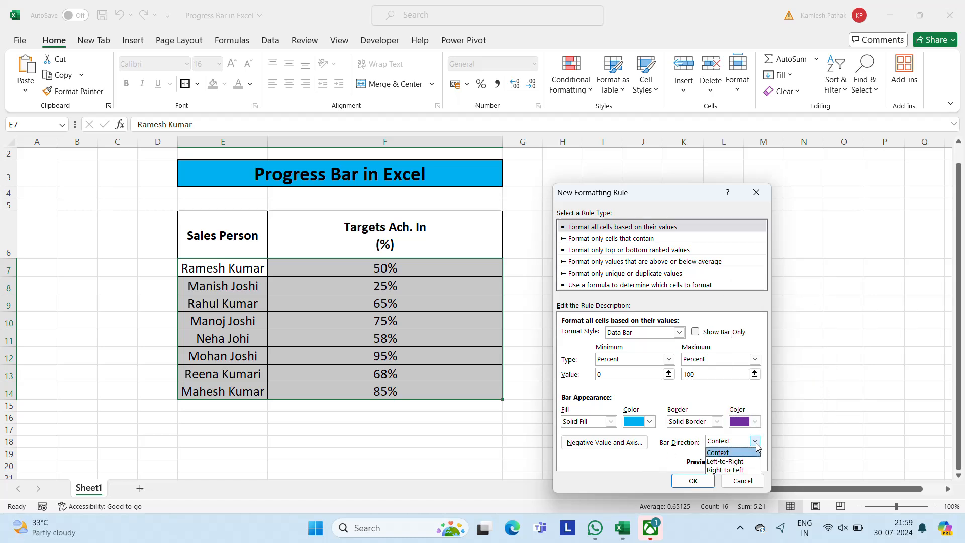
{"action": "left_click", "coordinate": [735, 461]}
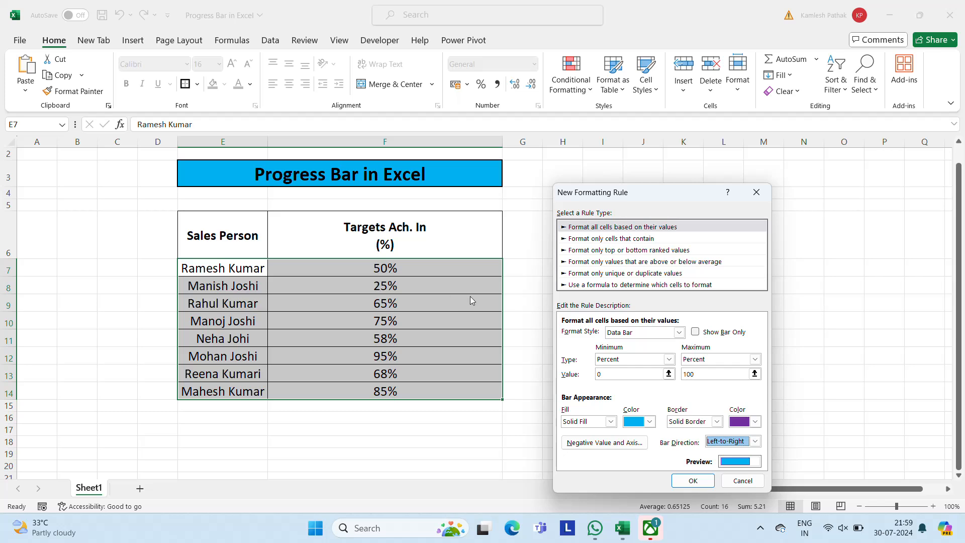
{"action": "left_click", "coordinate": [693, 480]}
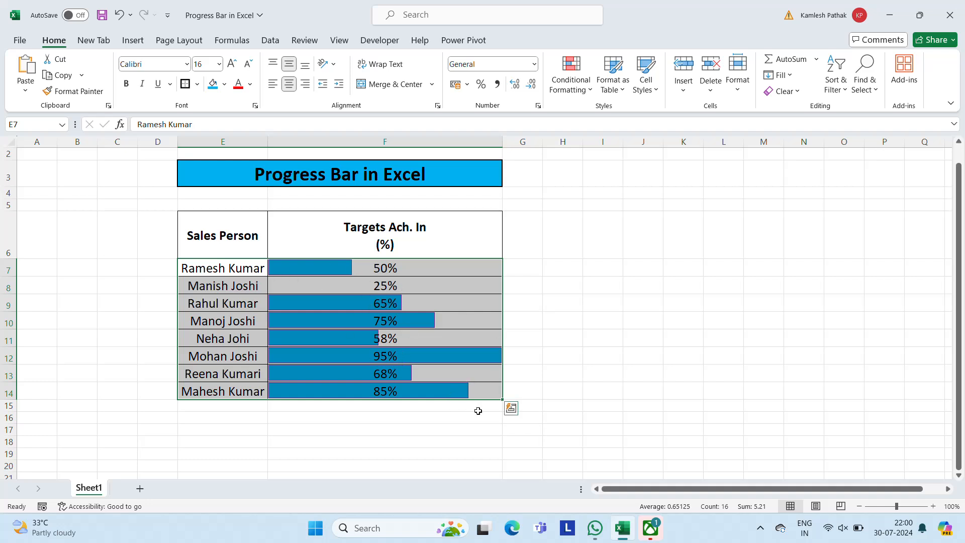
Step: Try filling the selected rows across to column H and widening column F, undoing each change
{"action": "left_click_drag", "start_coordinate": [504, 399], "coordinate": [595, 404]}
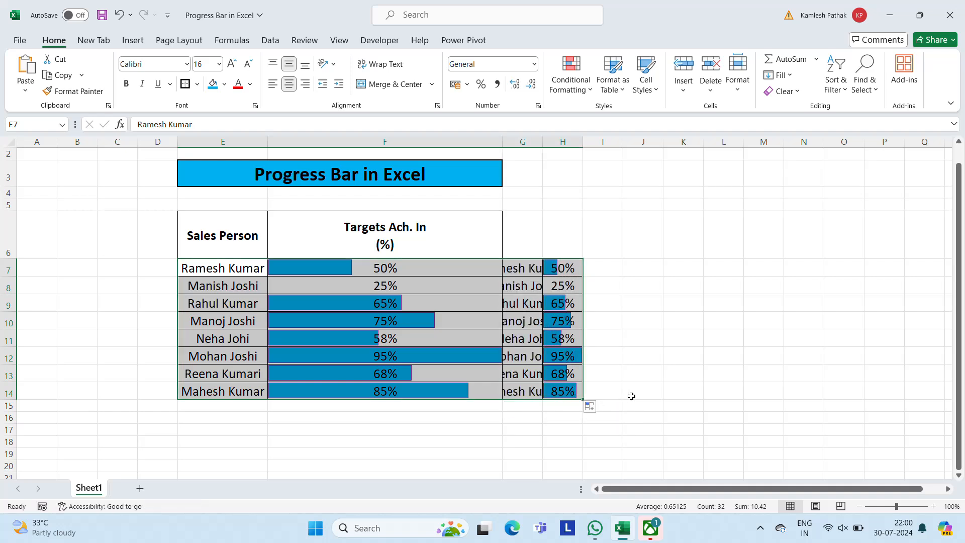
{"action": "key", "text": "ctrl+z"}
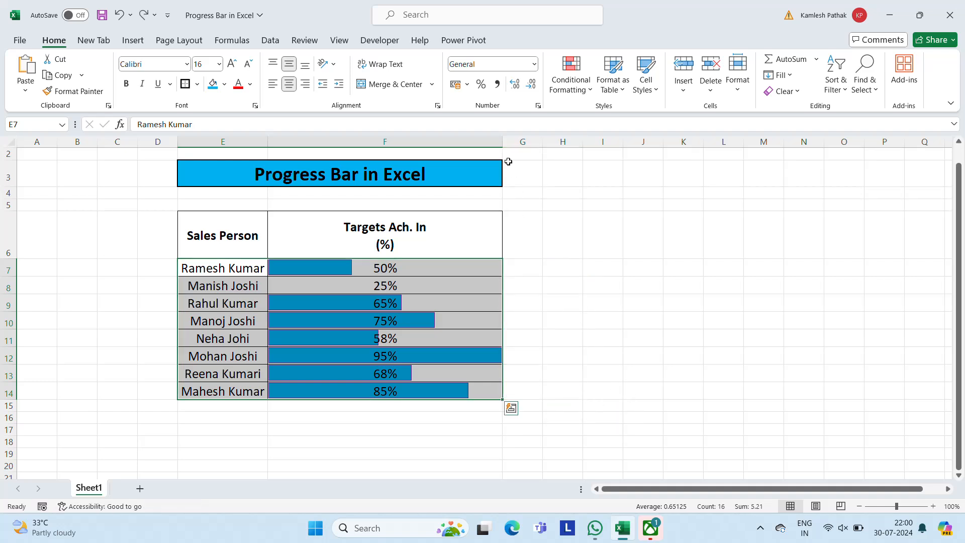
{"action": "left_click_drag", "start_coordinate": [503, 142], "coordinate": [647, 139]}
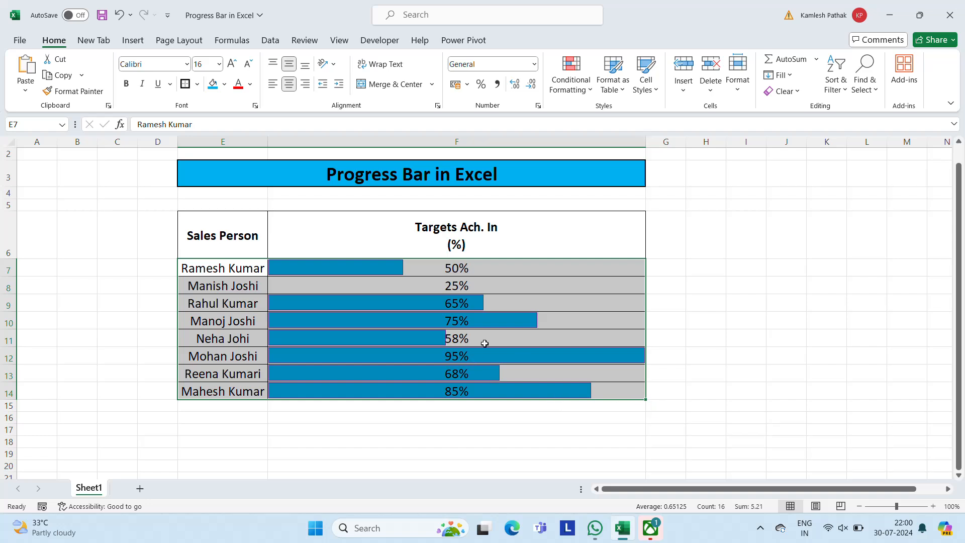
{"action": "key", "text": "ctrl+z"}
{"action": "left_click", "coordinate": [511, 407]}
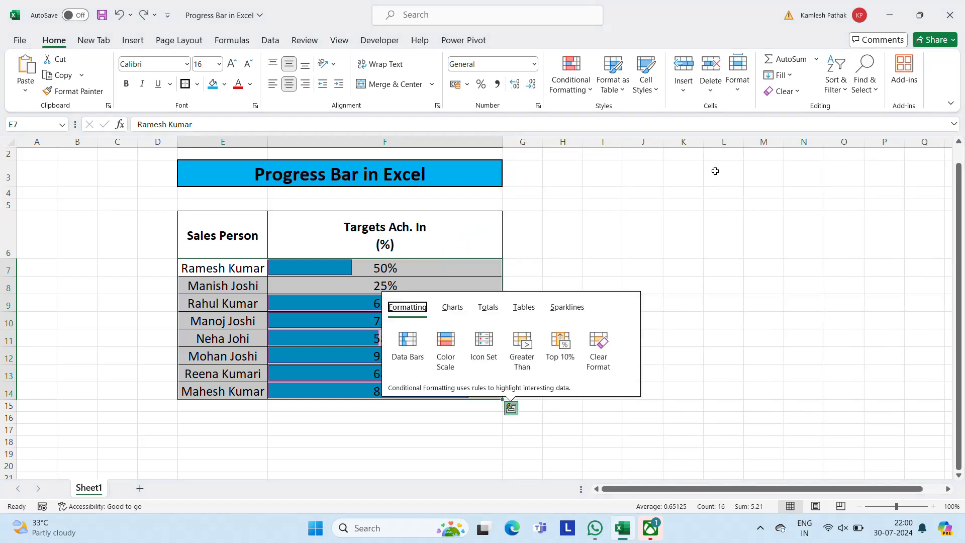
{"action": "left_click", "coordinate": [591, 97]}
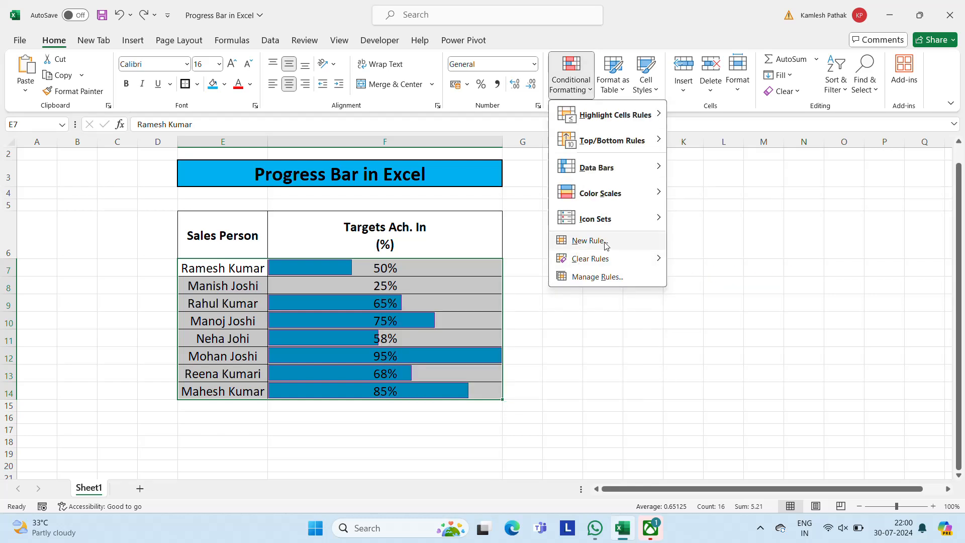
{"action": "left_click", "coordinate": [467, 376]}
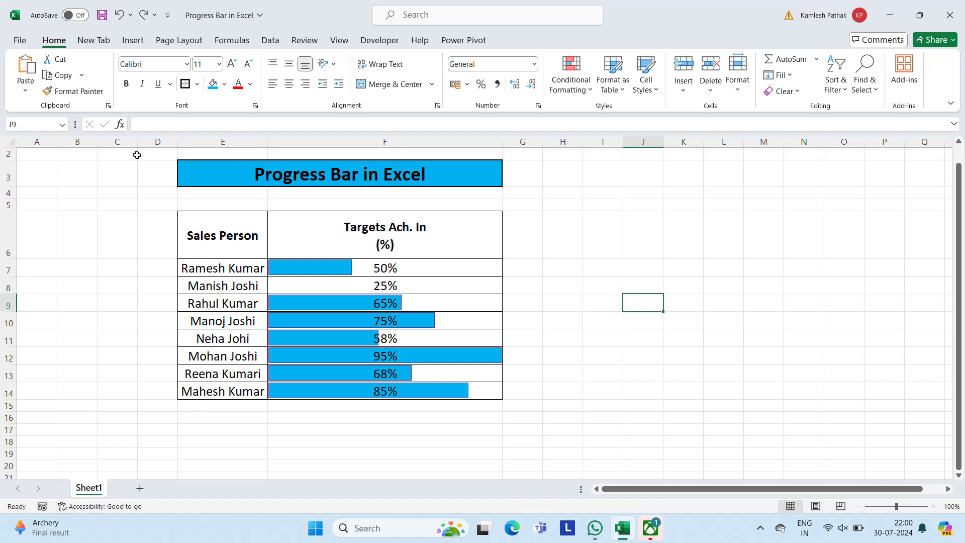
{"action": "left_click", "coordinate": [133, 40]}
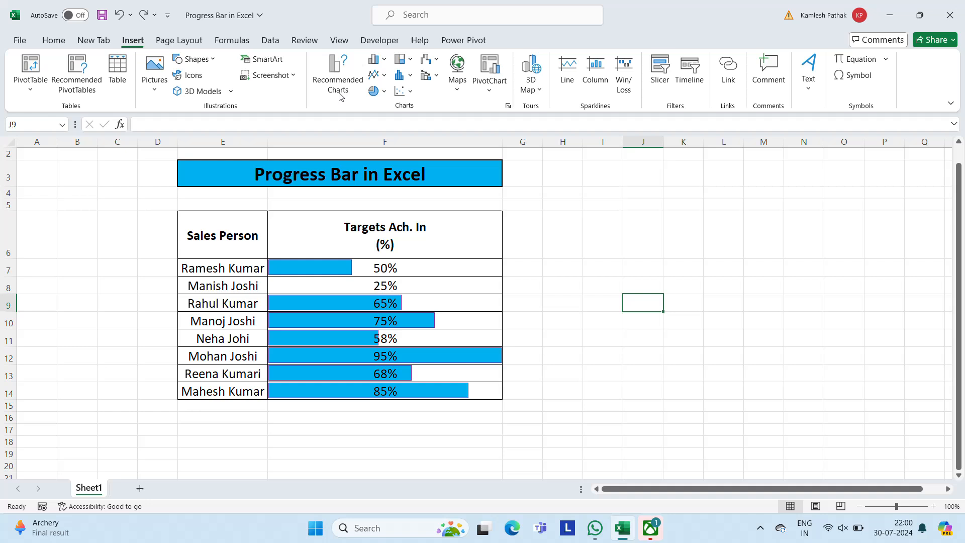
{"action": "left_click", "coordinate": [385, 61]}
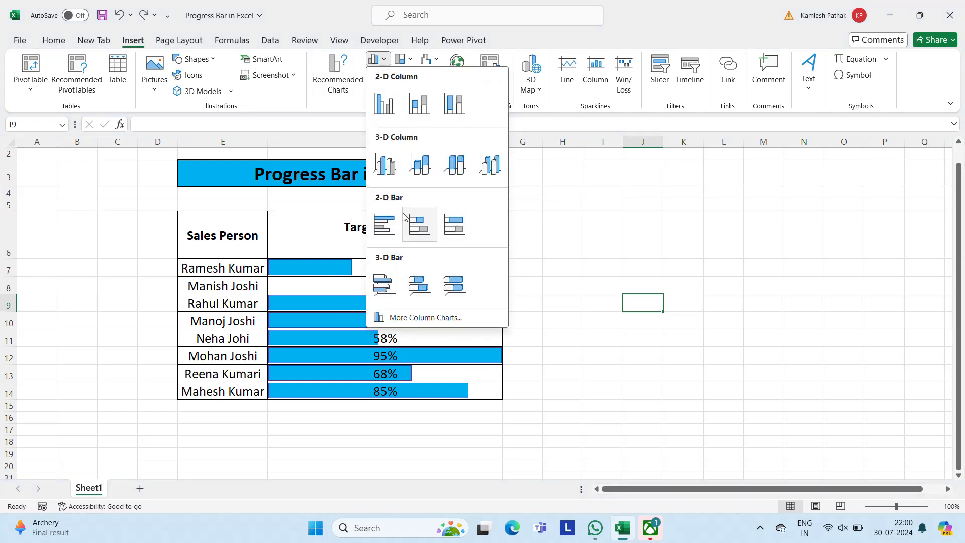
{"action": "left_click", "coordinate": [628, 209]}
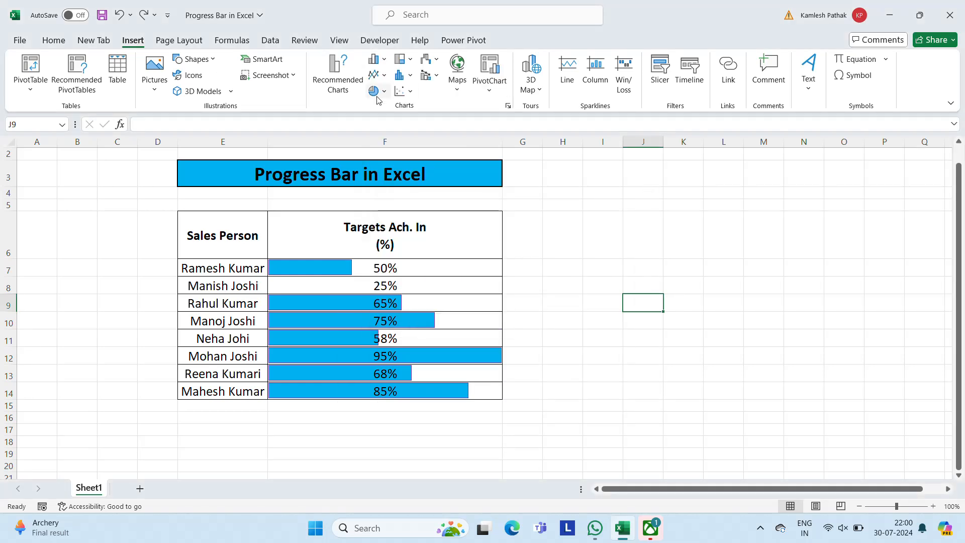
{"action": "left_click", "coordinate": [53, 40]}
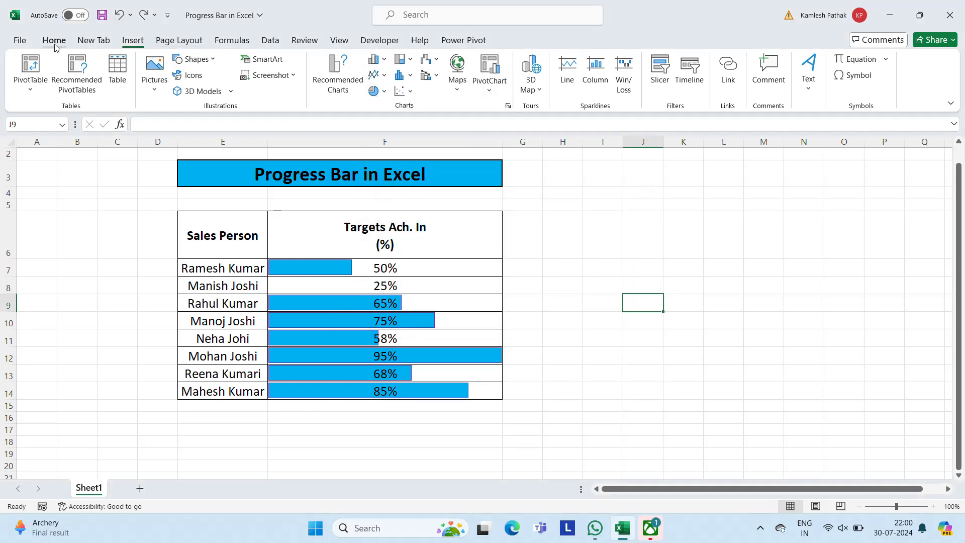
{"action": "left_click", "coordinate": [592, 91]}
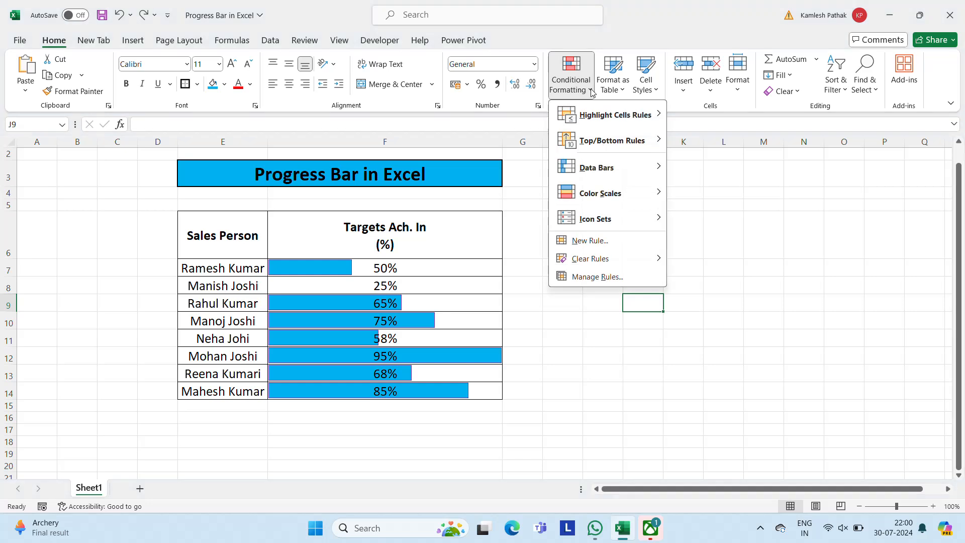
{"action": "mouse_move", "coordinate": [618, 173]}
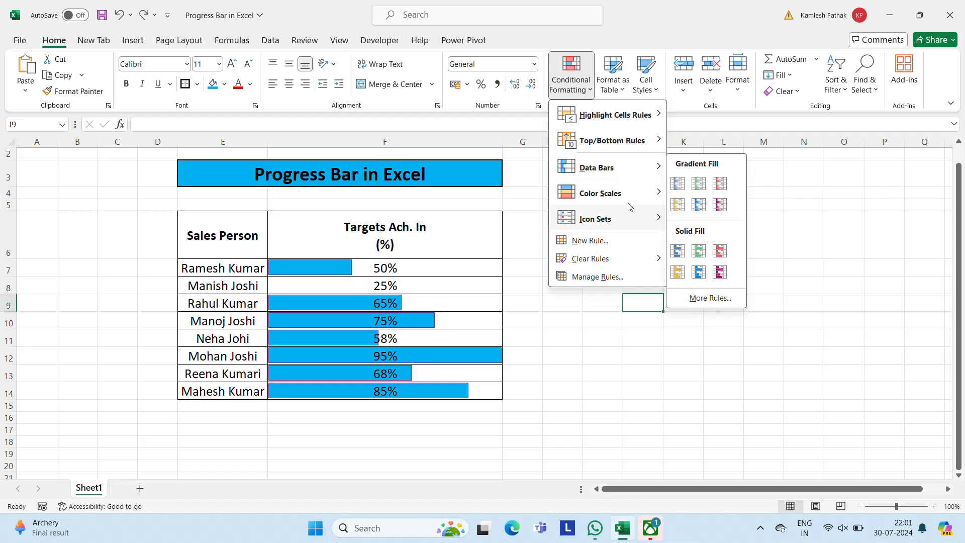
{"action": "mouse_move", "coordinate": [649, 194]}
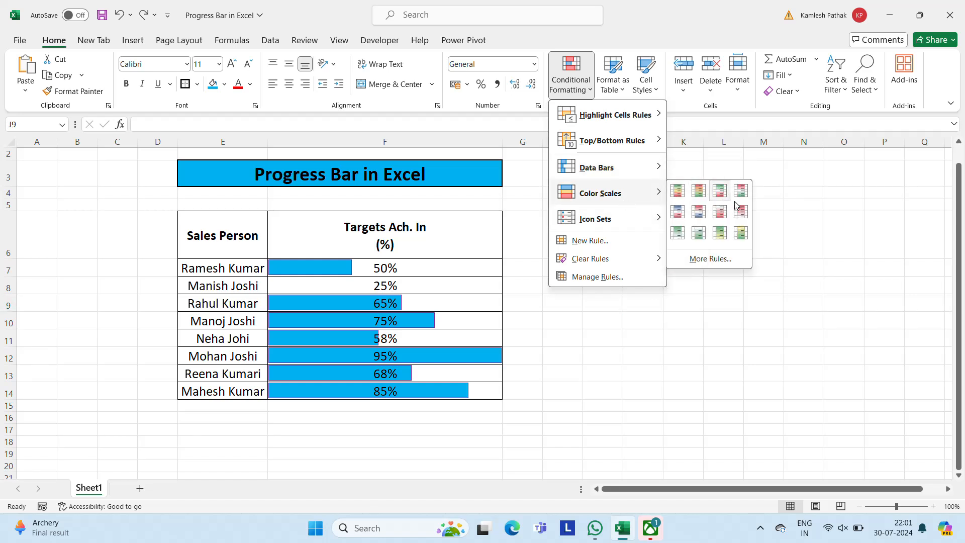
{"action": "left_click", "coordinate": [414, 324]}
{"action": "left_click", "coordinate": [525, 298]}
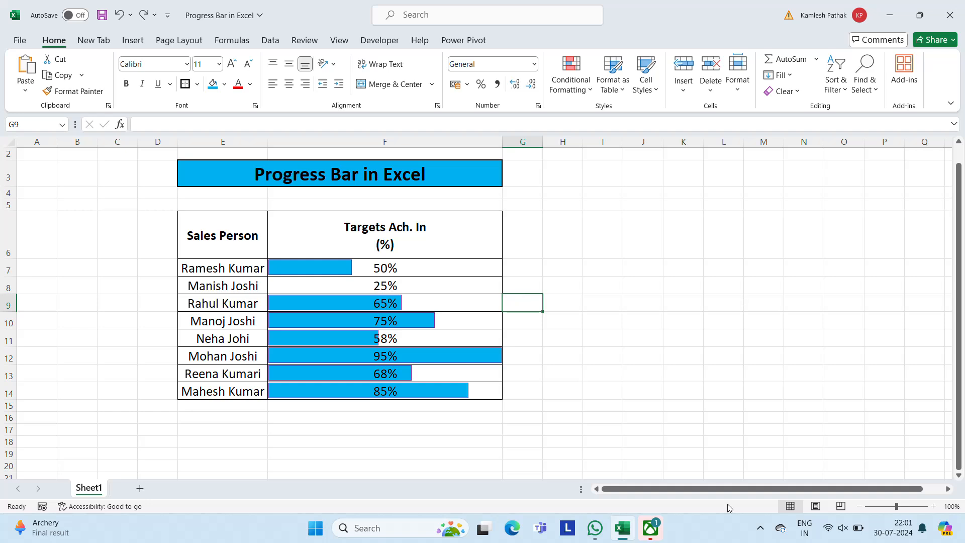
{"action": "left_click", "coordinate": [760, 528]}
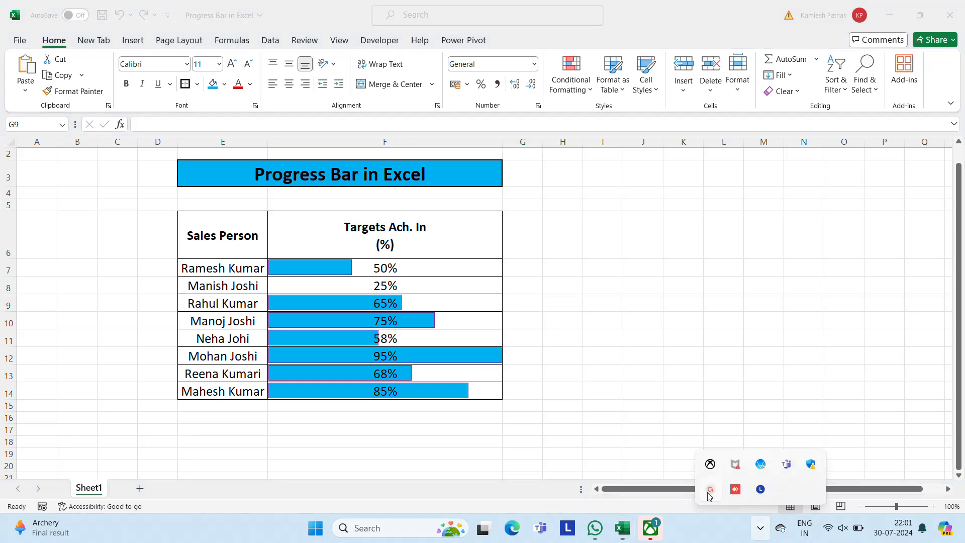